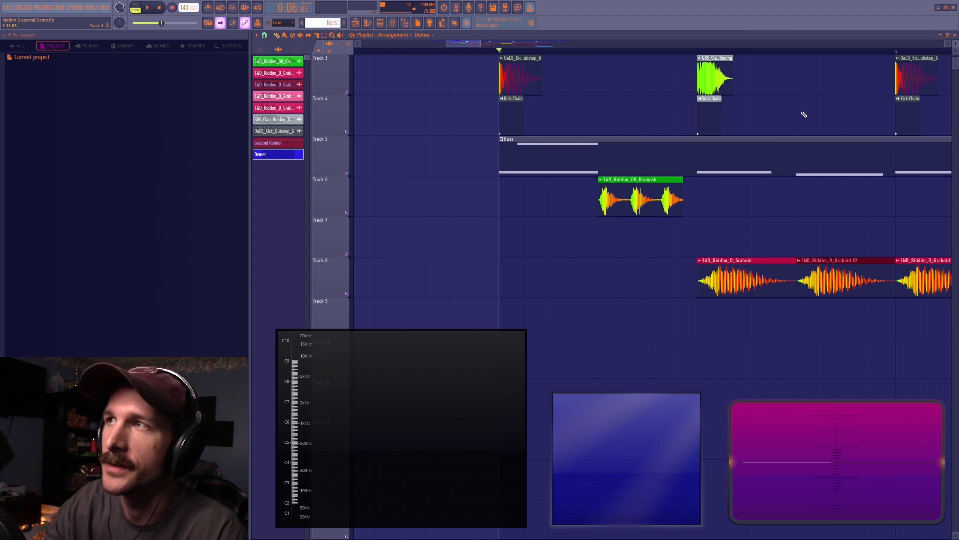
# Play the riddim arrangement, and sweep oscillator A's wavetable position in Serum to preview the Lazer Zapper table
pyautogui.press('space')
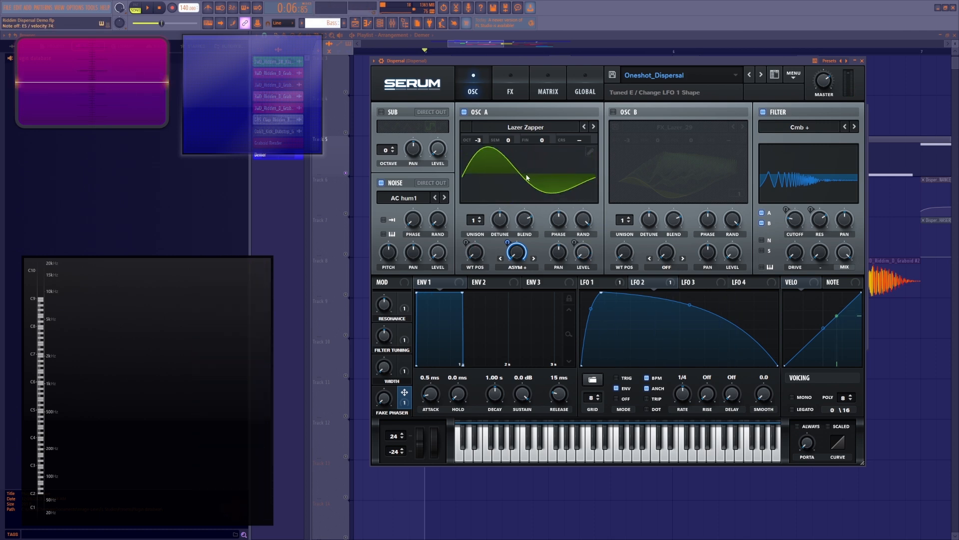
pyautogui.moveTo(477, 255); pyautogui.dragTo(528, 191)
pyautogui.click(531, 130)
pyautogui.moveTo(505, 153)
pyautogui.moveTo(543, 155)
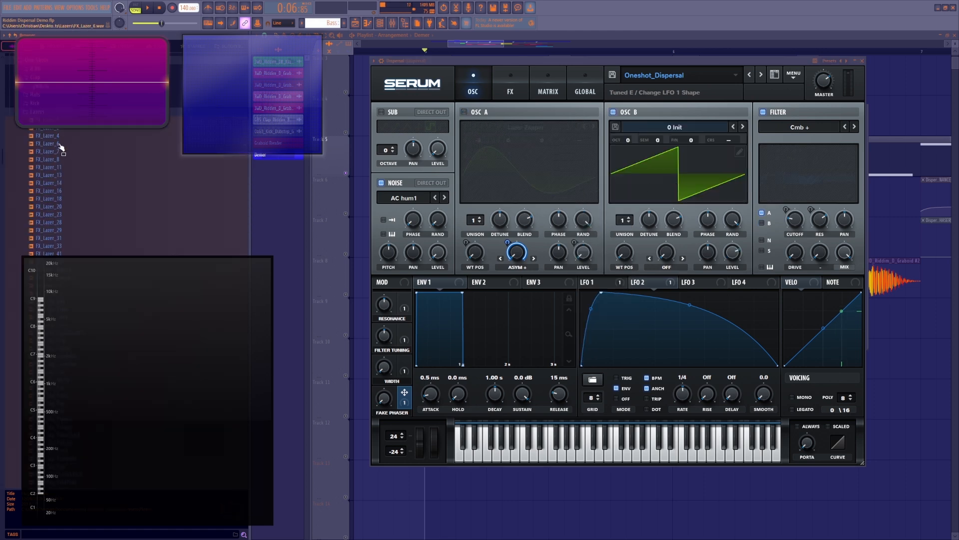
# Audition the laser samples and load FX_Lazer_29 as the wavetable of oscillator B
pyautogui.click(60, 146)
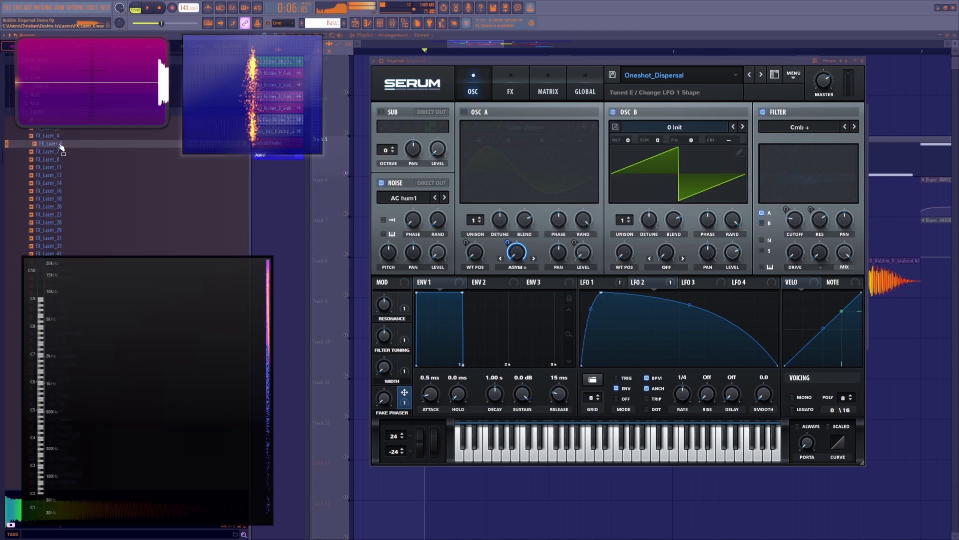
pyautogui.click(64, 199)
pyautogui.moveTo(50, 230); pyautogui.dragTo(741, 150)
# Open oscillator B's table for editing and normalize each wavetable frame separately
pyautogui.click(741, 153)
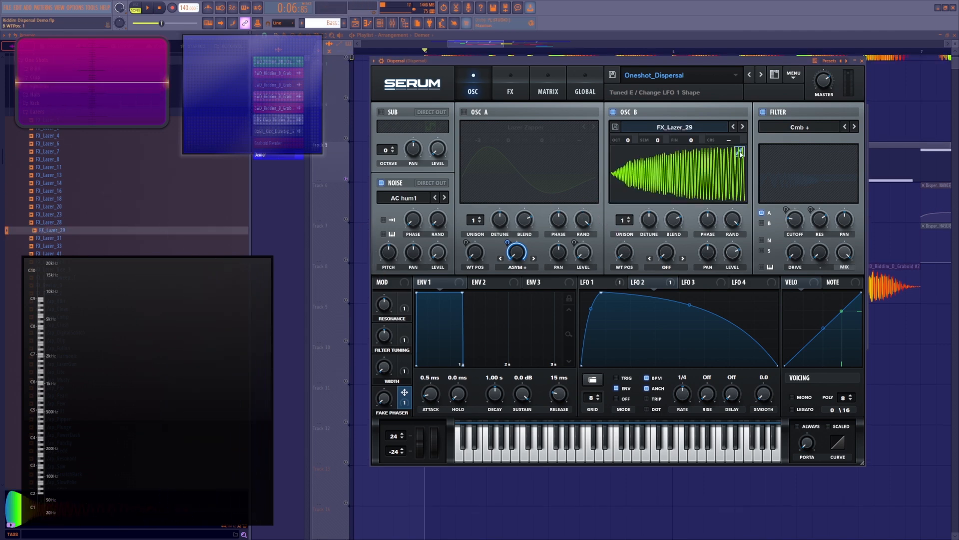
pyautogui.click(739, 151)
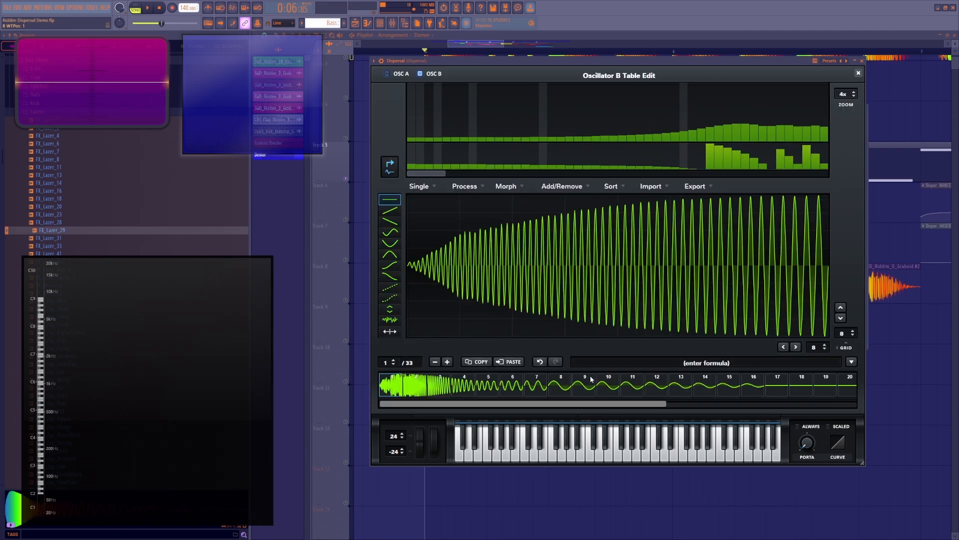
pyautogui.click(484, 190)
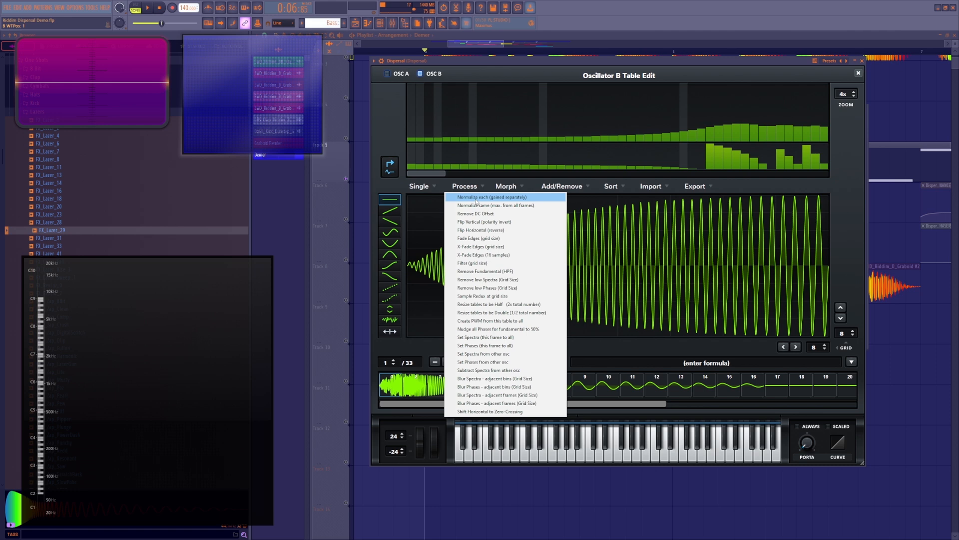
pyautogui.click(476, 200)
# Remove the silent frames from frame 17 to the end of oscillator B's wavetable
pyautogui.moveTo(391, 404); pyautogui.dragTo(542, 406)
pyautogui.click(525, 385)
pyautogui.click(562, 186)
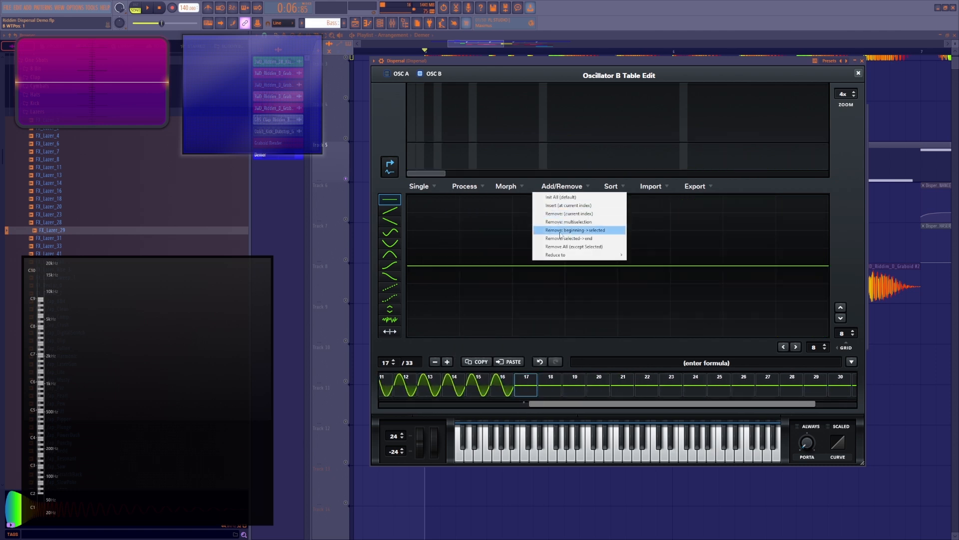
pyautogui.click(562, 239)
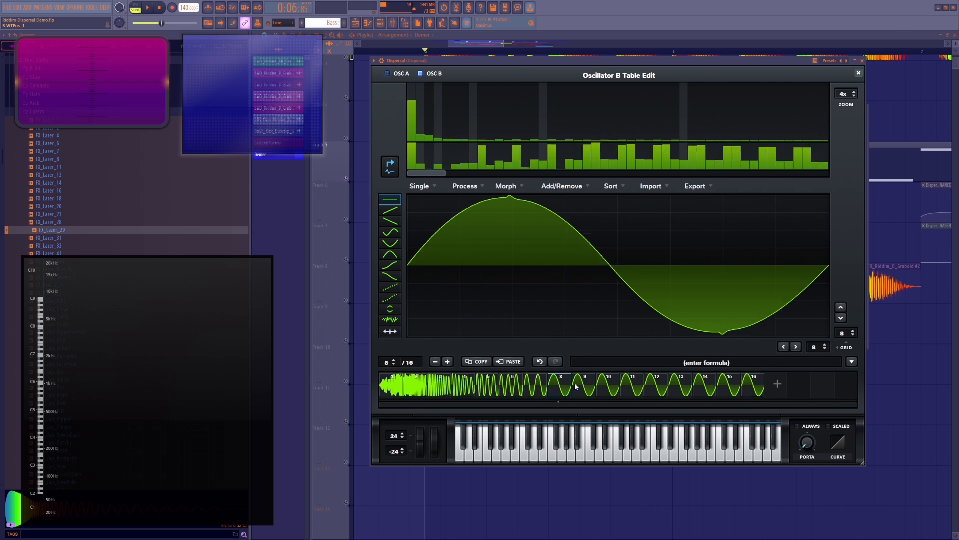
# Select frames 8 through 15 of oscillator B's wavetable and remove the multiselection
pyautogui.click(629, 386)
pyautogui.click(569, 392)
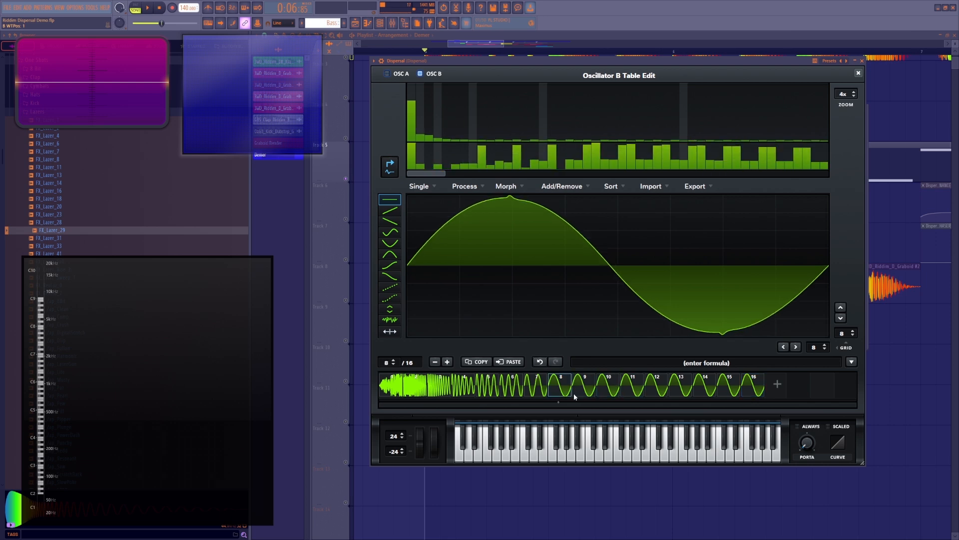
pyautogui.keyDown('shift'); pyautogui.click(738, 389); pyautogui.keyUp('shift')
pyautogui.click(562, 186)
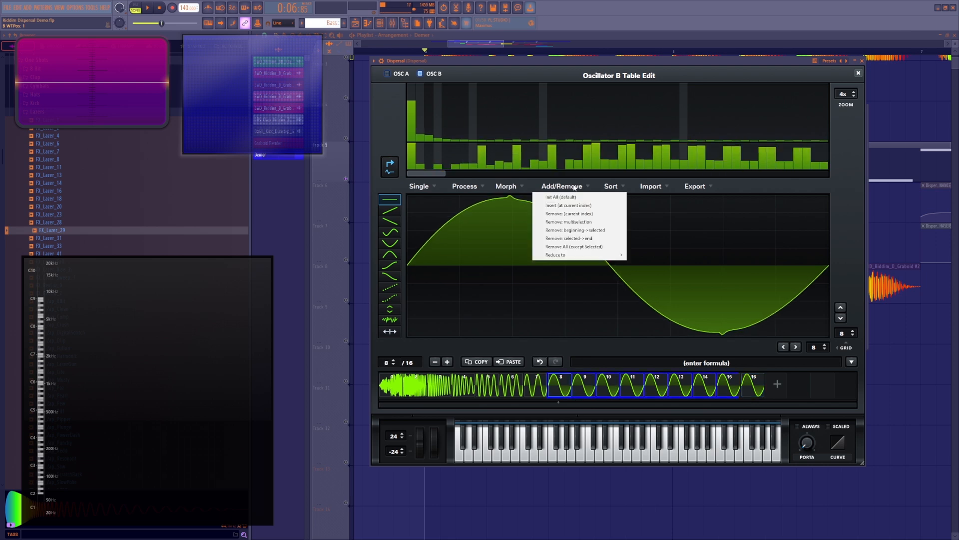
pyautogui.click(567, 224)
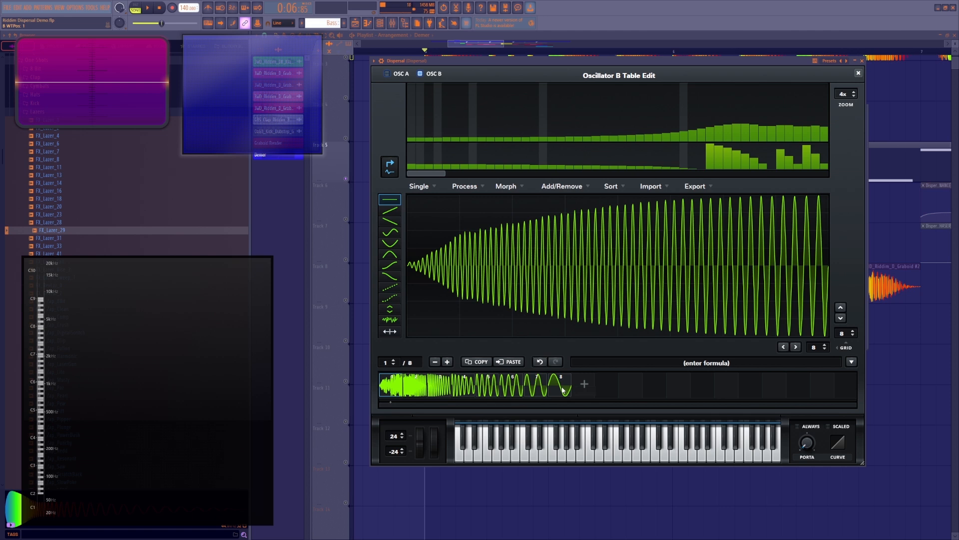
# Reverse the entire table order of oscillator B's wavetable and sweep its wavetable position to check the result
pyautogui.click(613, 185)
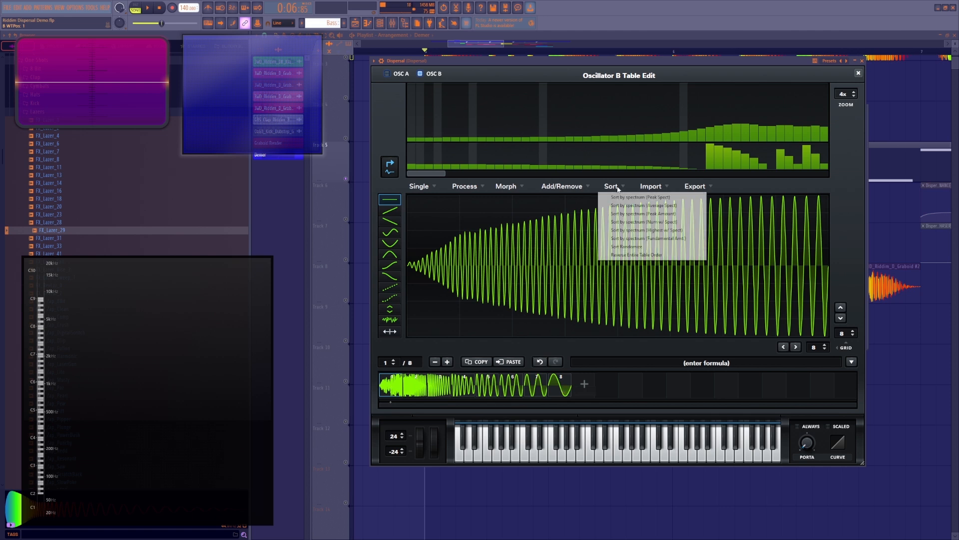
pyautogui.click(630, 255)
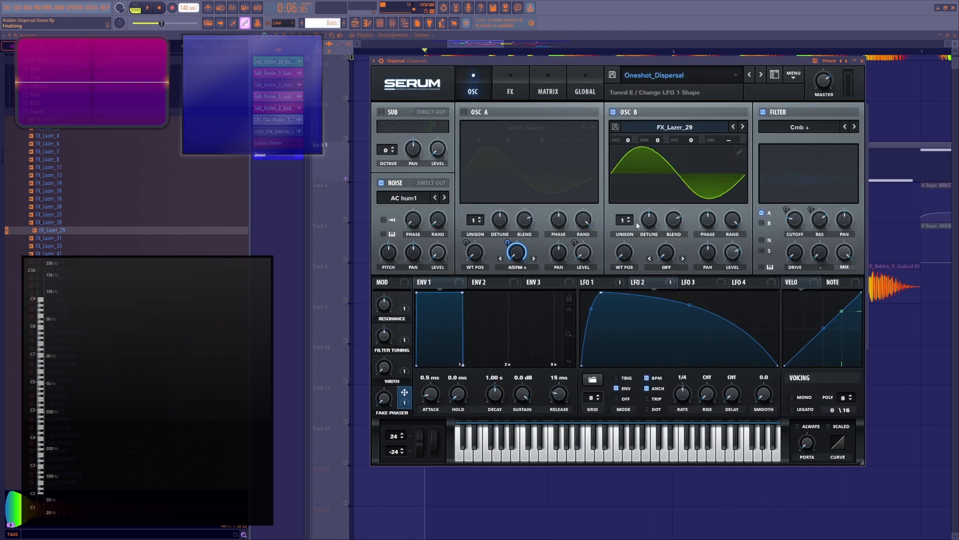
pyautogui.moveTo(629, 258); pyautogui.dragTo(660, 199)
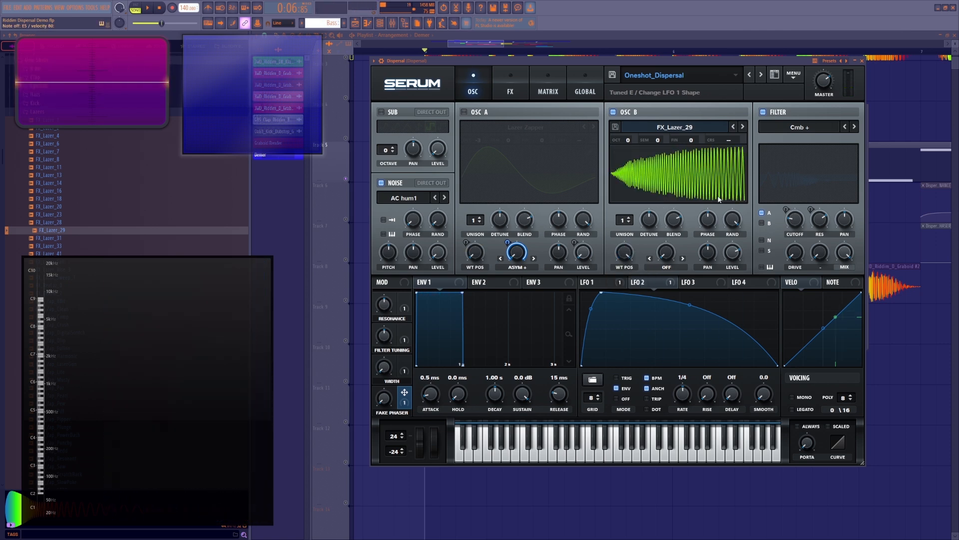
# Morph between the frames of oscillator B's wavetable and return its wavetable position to 1
pyautogui.click(740, 151)
pyautogui.click(496, 187)
pyautogui.moveTo(627, 253); pyautogui.dragTo(609, 340)
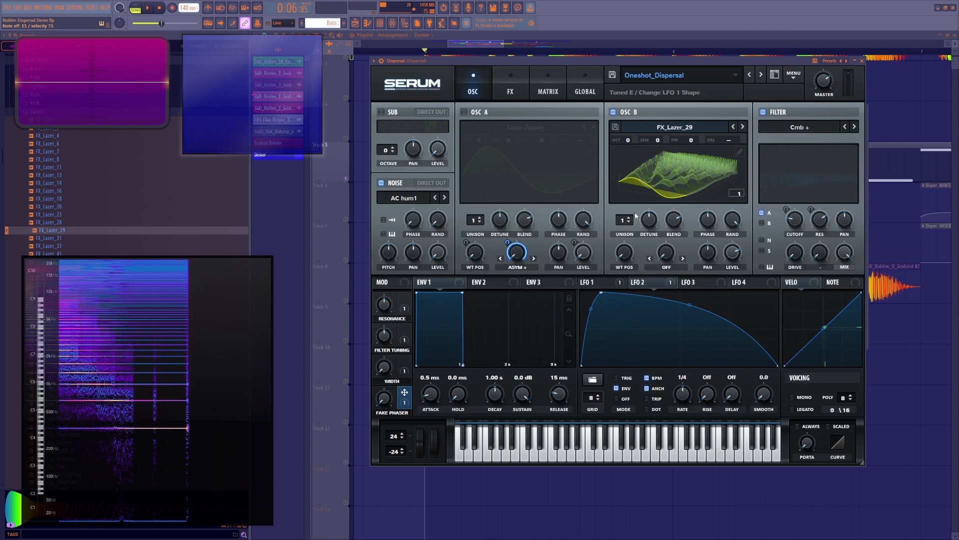
# Set oscillator B's octave to -3 and modulate its wavetable position with LFO 3 shaped as a straight descending ramp
pyautogui.moveTo(629, 141); pyautogui.dragTo(626, 186)
pyautogui.moveTo(631, 258)
pyautogui.mouseDown()
pyautogui.moveTo(633, 234)
pyautogui.moveTo(626, 270)
pyautogui.mouseUp()
pyautogui.click(693, 282)
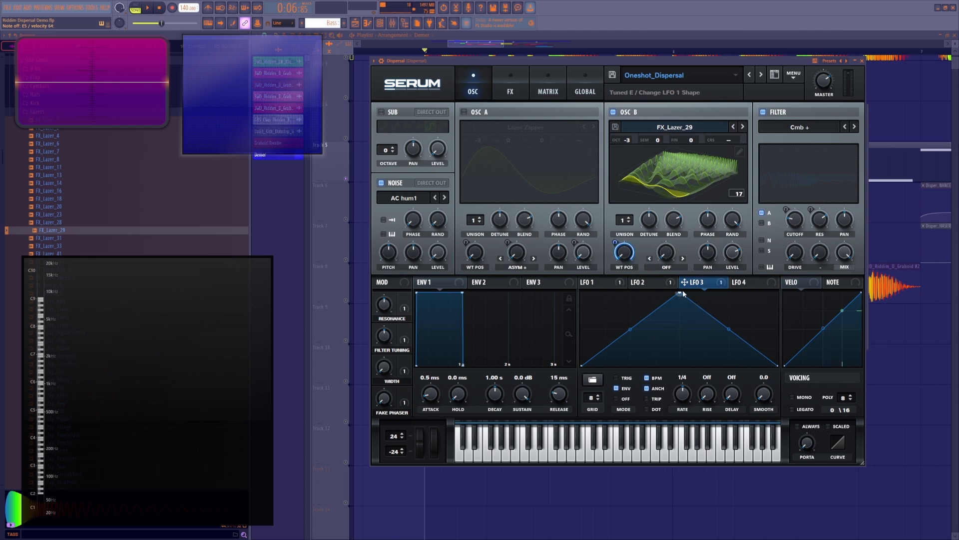
pyautogui.moveTo(680, 293); pyautogui.dragTo(582, 293)
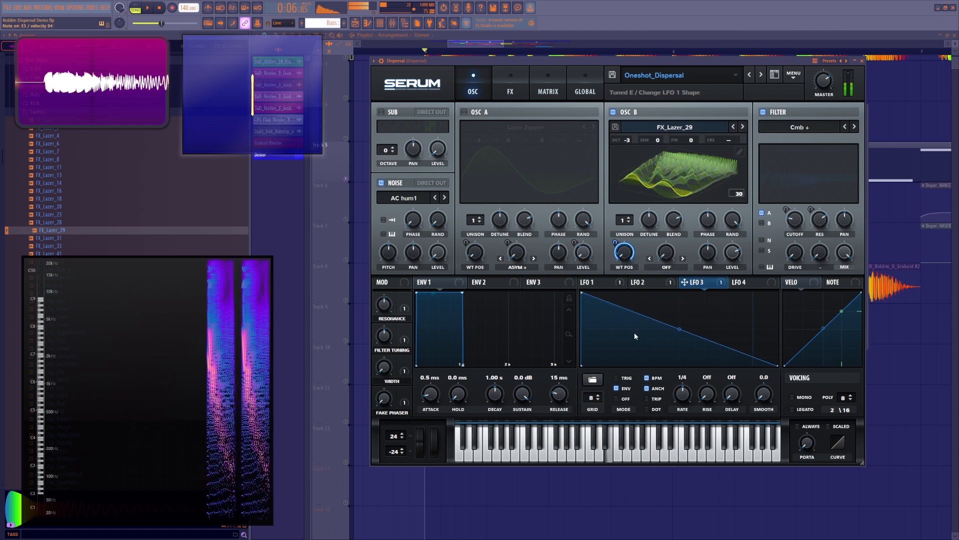
# Route oscillator B through the filter and bend LFO 3's ramp into a steep, concave falling curve
pyautogui.click(761, 223)
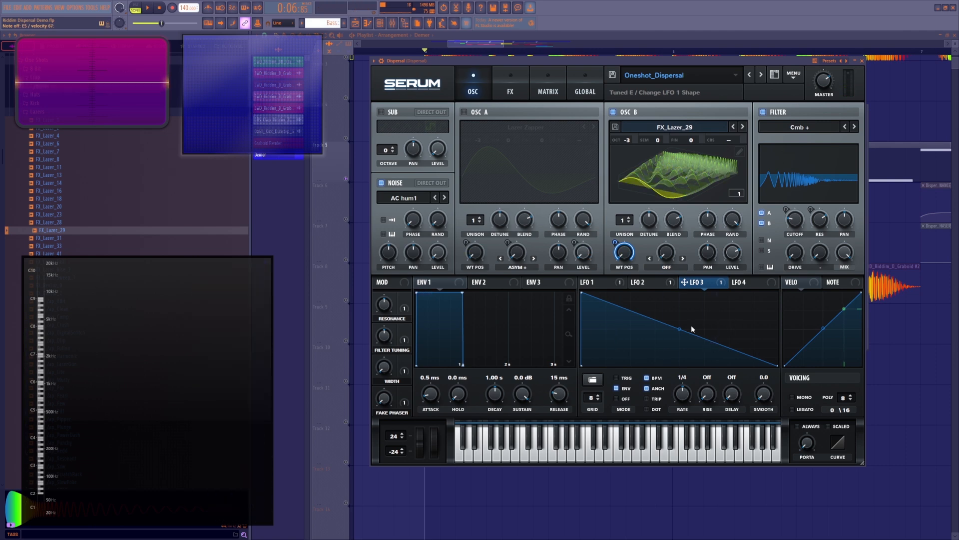
pyautogui.moveTo(680, 329); pyautogui.dragTo(689, 345)
pyautogui.moveTo(582, 293); pyautogui.dragTo(750, 282)
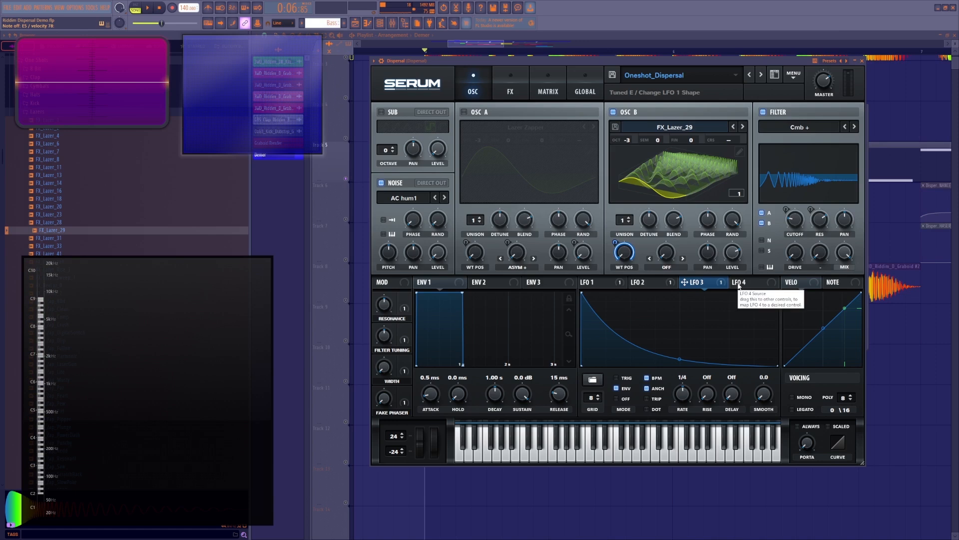
# Try LFO 4 as a modulator of oscillator B's level, and turn oscillator B off
pyautogui.click(739, 283)
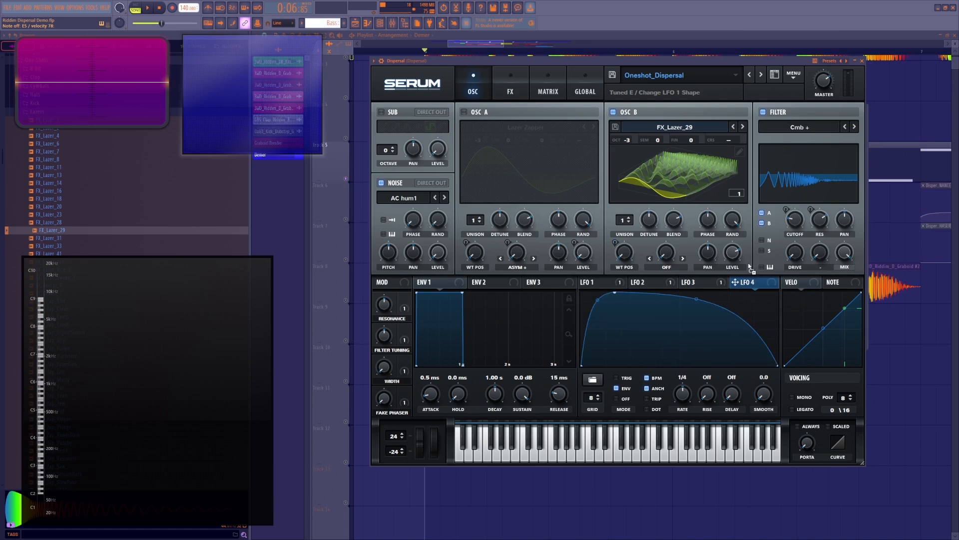
pyautogui.moveTo(739, 284); pyautogui.dragTo(732, 252)
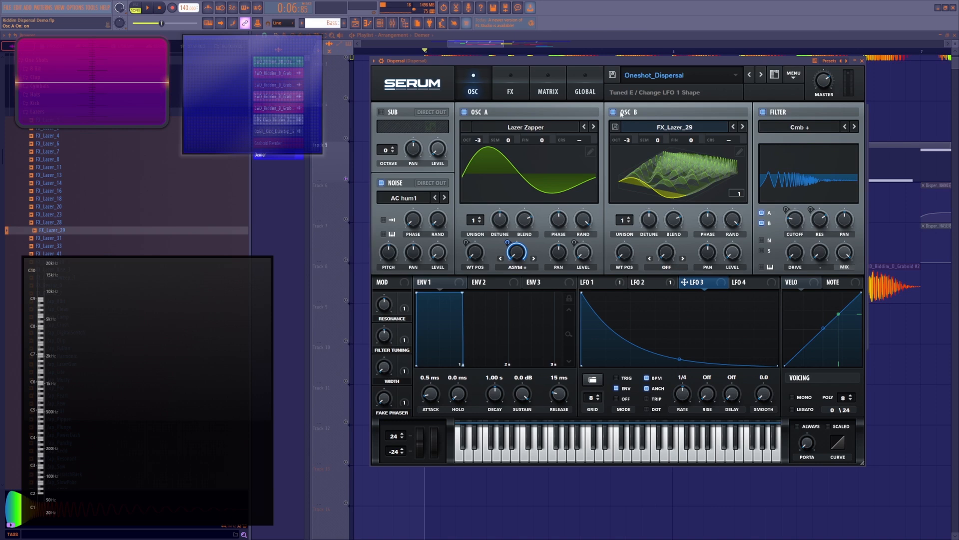
pyautogui.click(621, 114)
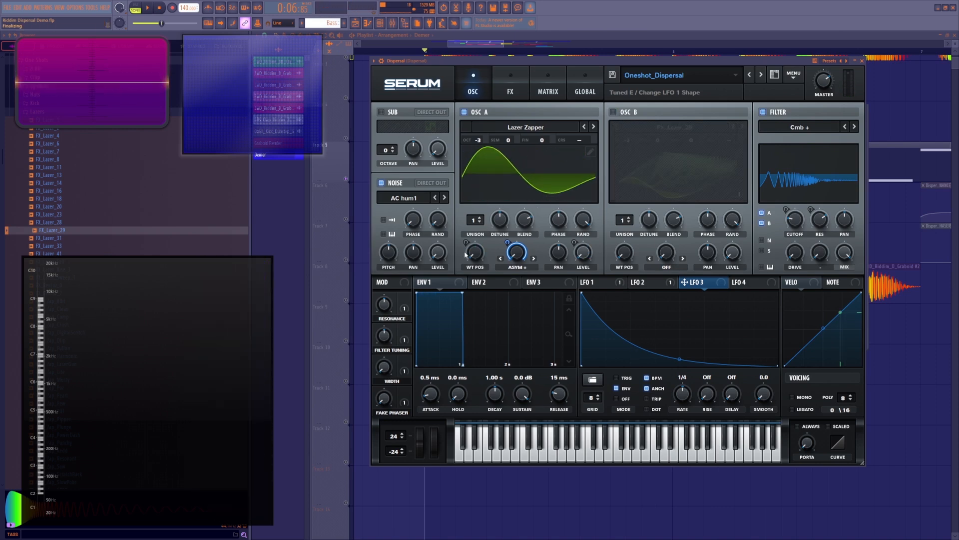
# Audition the sound while moving oscillator A's wavetable position and the Resonance macro
pyautogui.moveTo(465, 255); pyautogui.dragTo(514, 214)
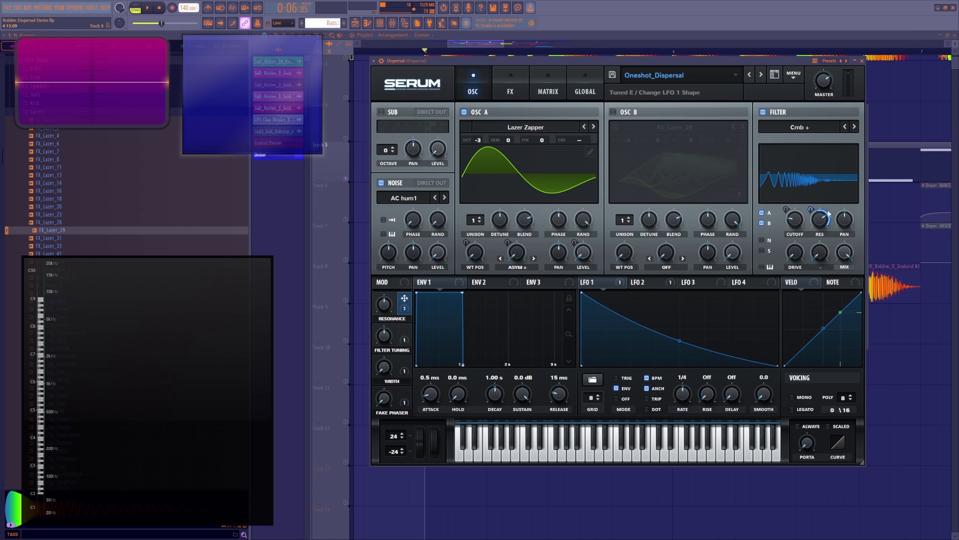
pyautogui.moveTo(385, 307); pyautogui.dragTo(389, 340)
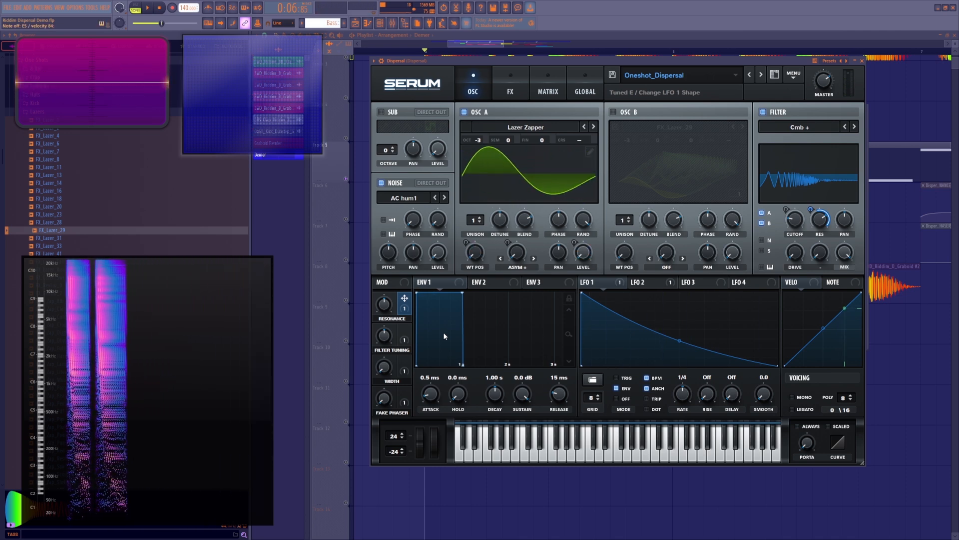
# Open the recorded sound in Edison and autodetect its middle note and fine tuning in the sample properties
pyautogui.hotkey('ctrl', 'e')
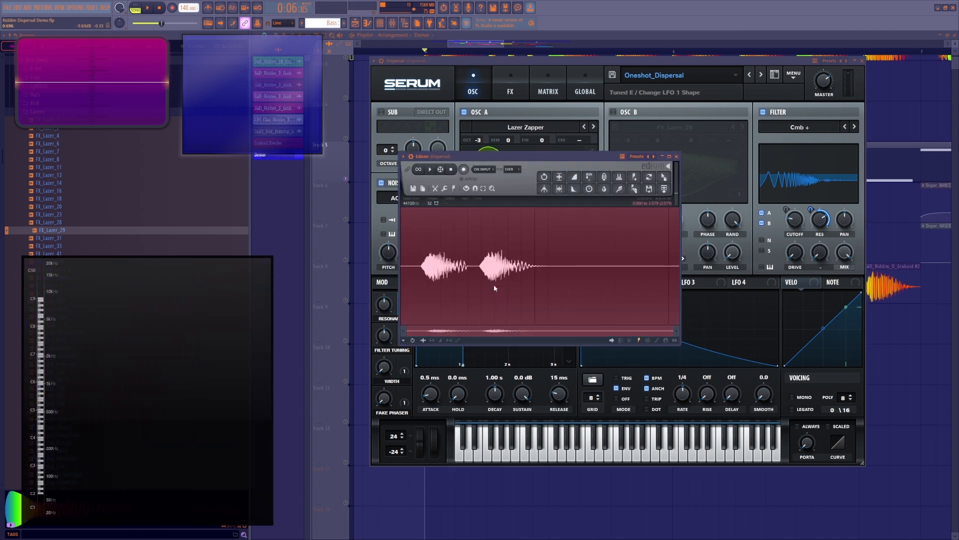
pyautogui.click(446, 202)
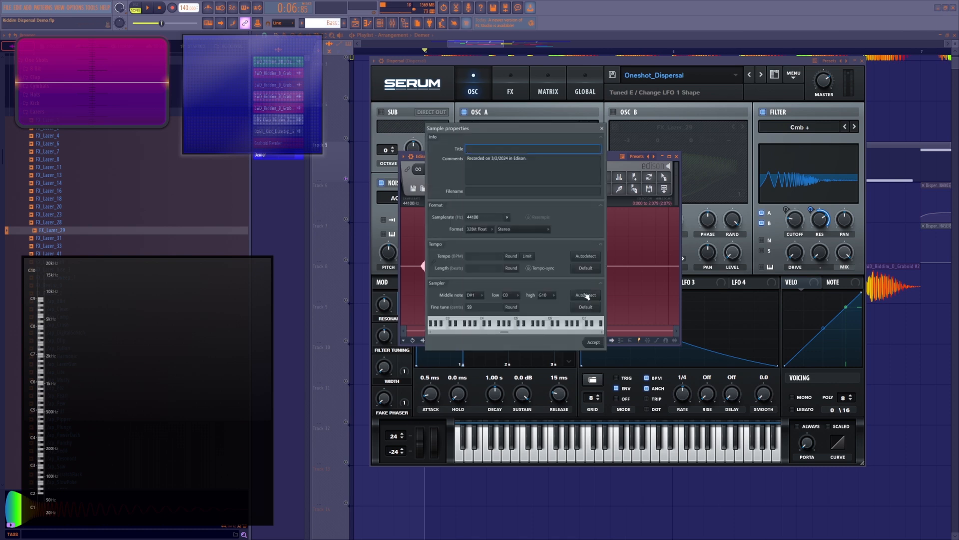
pyautogui.click(516, 309)
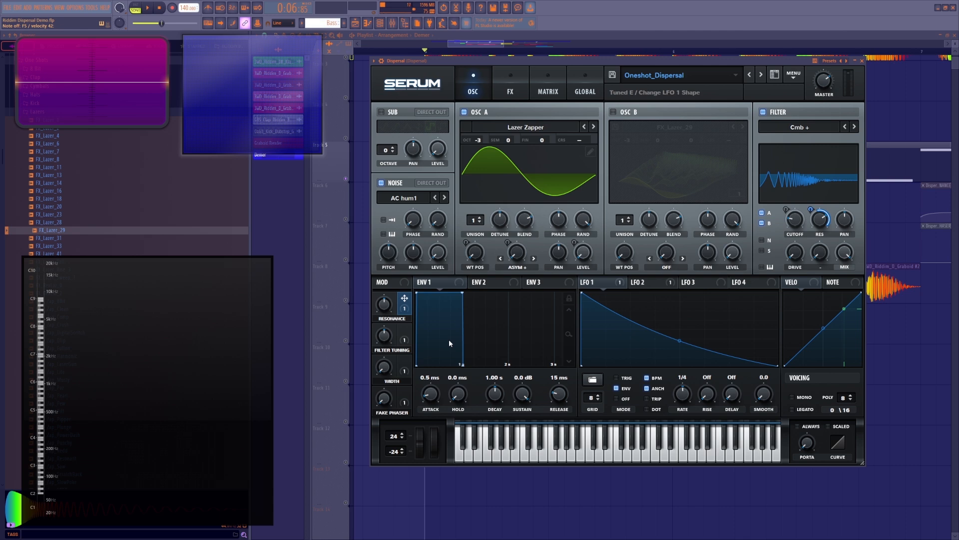
# Audition the sound at different settings of the Filter Tuning macro
pyautogui.moveTo(387, 339); pyautogui.dragTo(416, 349)
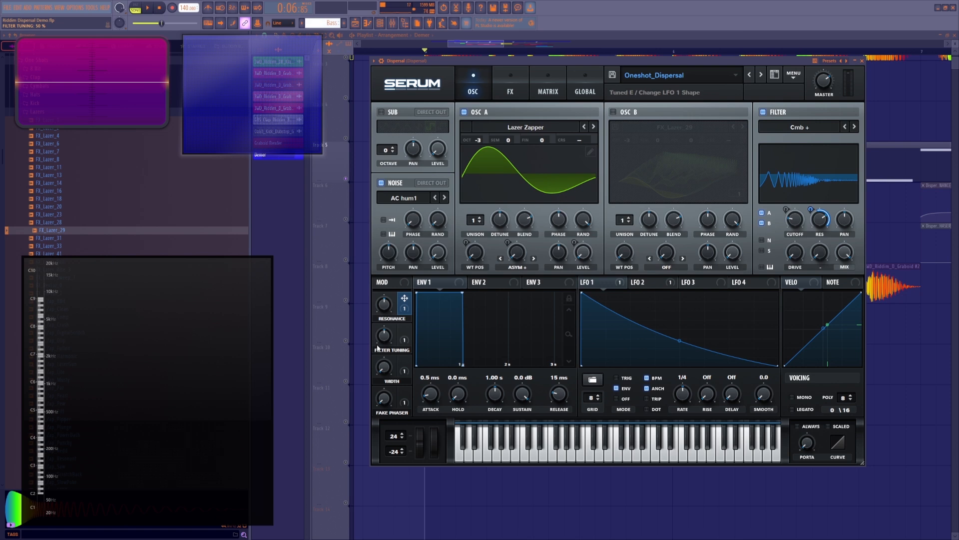
pyautogui.moveTo(385, 339); pyautogui.dragTo(398, 344)
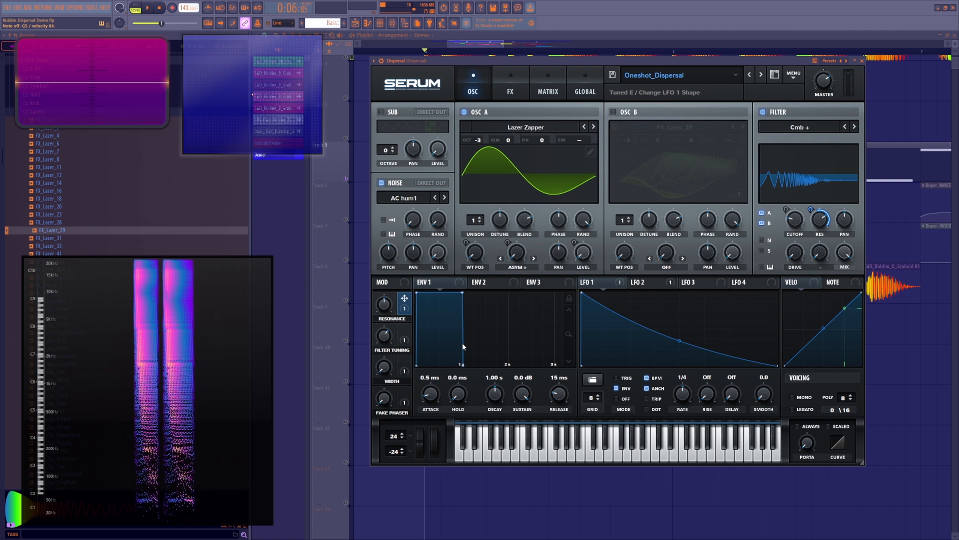
# Assign pitch bend to the filter cutoff, set the bend range to 12 and -12, and test the pitch wheel
pyautogui.moveTo(424, 449)
pyautogui.mouseDown()
pyautogui.moveTo(419, 442)
pyautogui.moveTo(427, 460)
pyautogui.moveTo(432, 412)
pyautogui.moveTo(430, 466)
pyautogui.mouseUp()
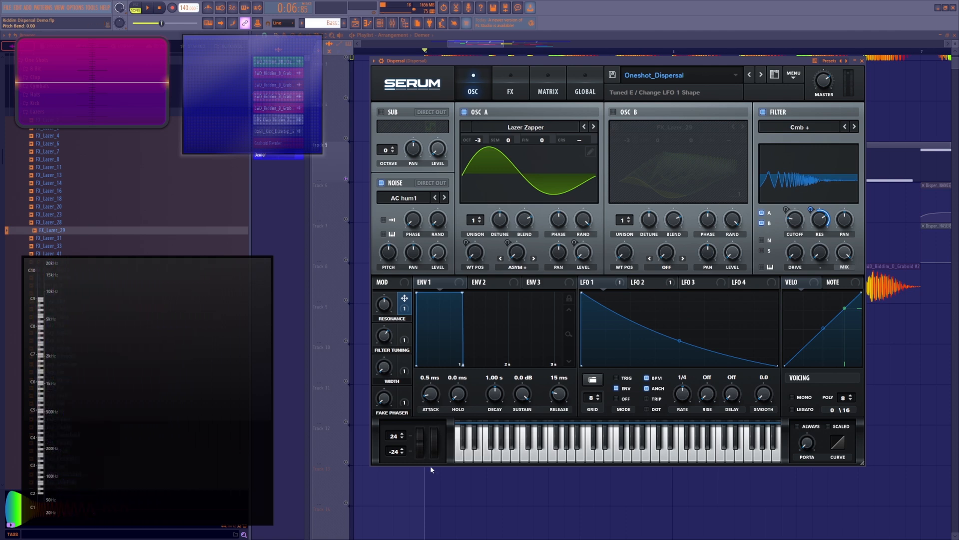
pyautogui.rightClick(795, 221)
pyautogui.moveTo(850, 255)
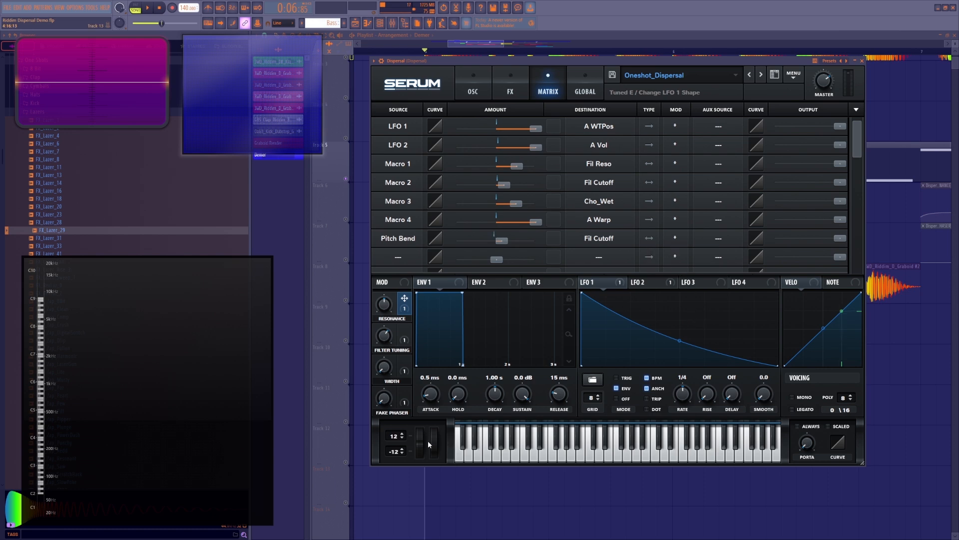
pyautogui.moveTo(421, 447)
pyautogui.mouseDown()
pyautogui.moveTo(430, 413)
pyautogui.moveTo(427, 462)
pyautogui.mouseUp()
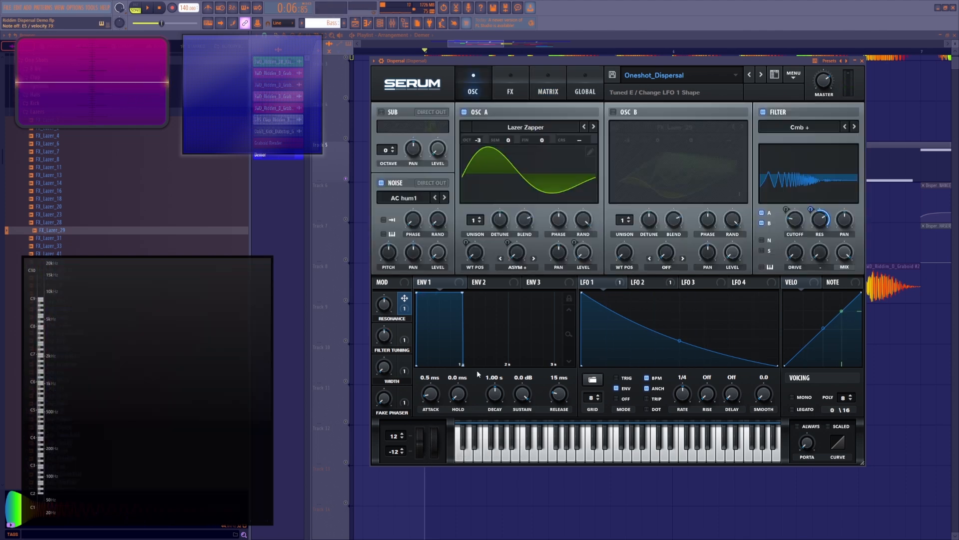
# Show the chorus effect and sweep the Width and Fake Phaser macros
pyautogui.click(509, 86)
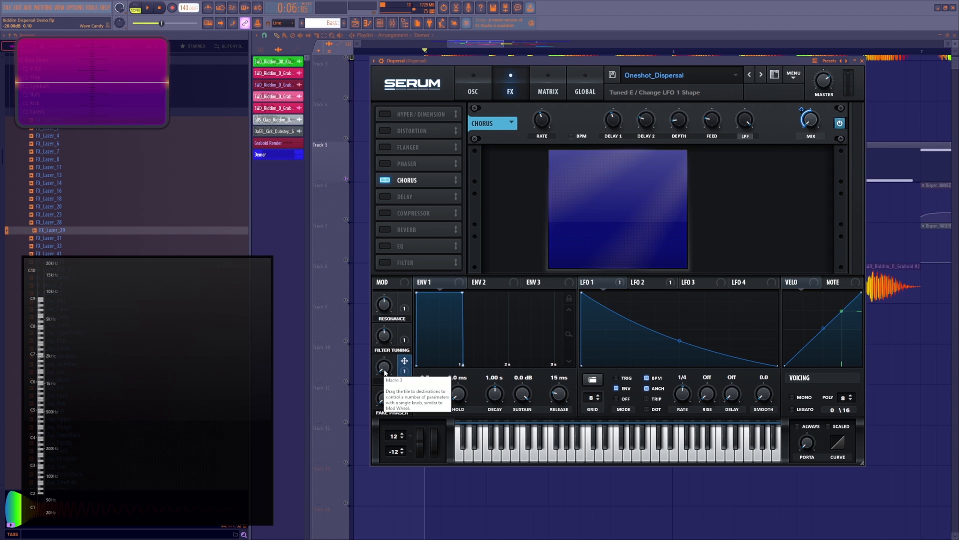
pyautogui.moveTo(384, 372); pyautogui.dragTo(424, 292)
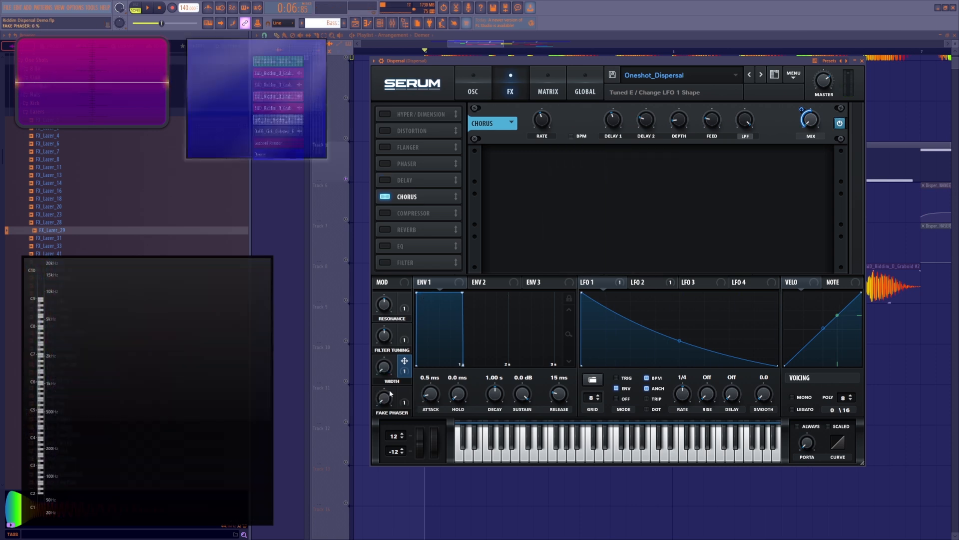
pyautogui.moveTo(416, 329); pyautogui.dragTo(415, 333)
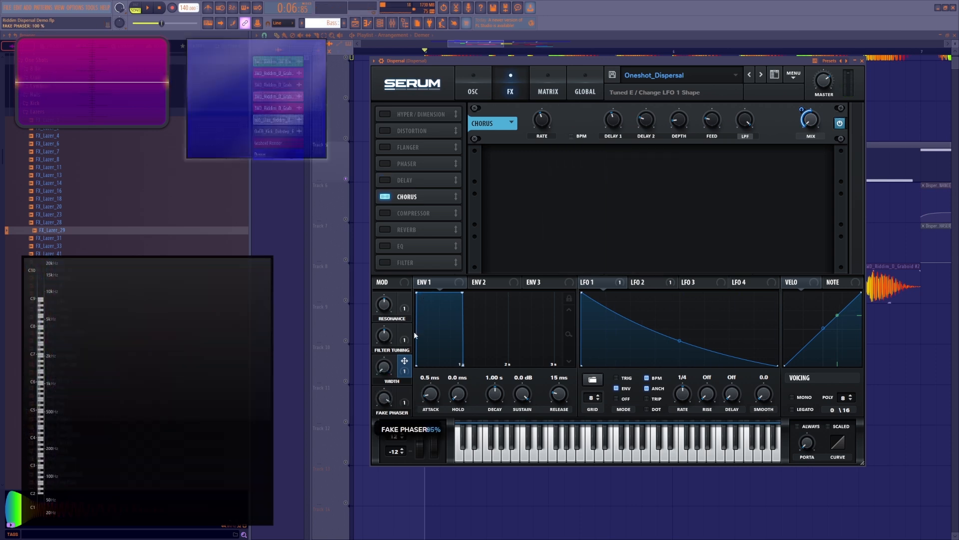
# Show oscillator A's warp mode options, keep Asym +, and audition the Fake Phaser macro
pyautogui.click(486, 75)
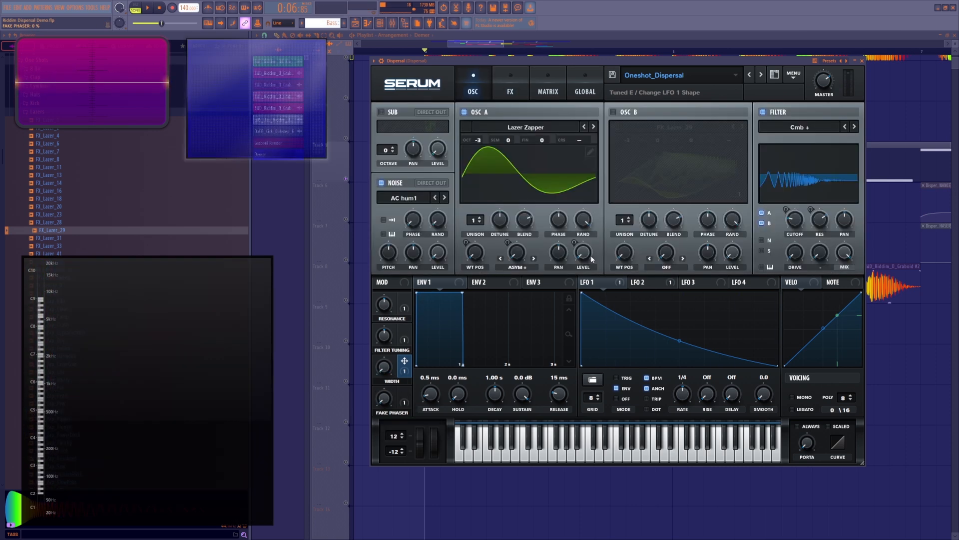
pyautogui.click(518, 266)
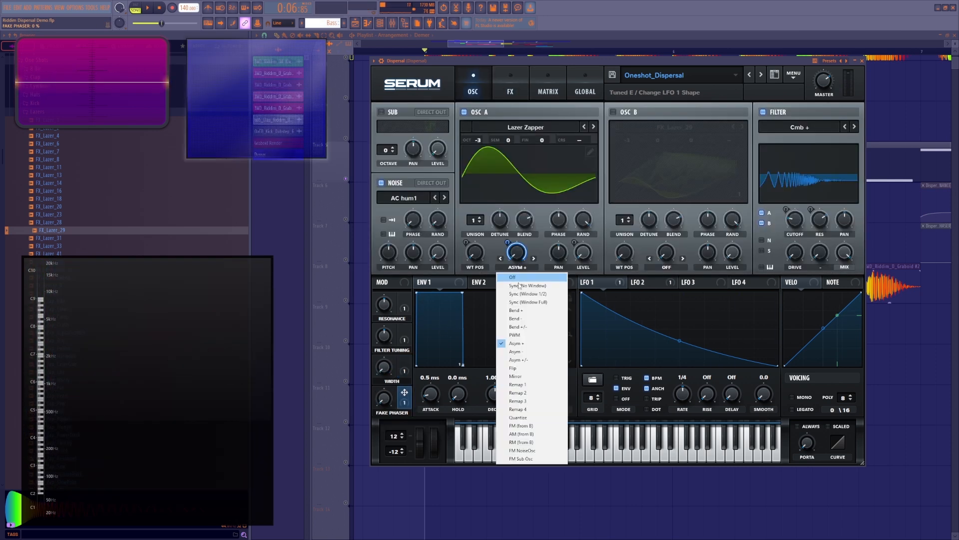
pyautogui.click(529, 343)
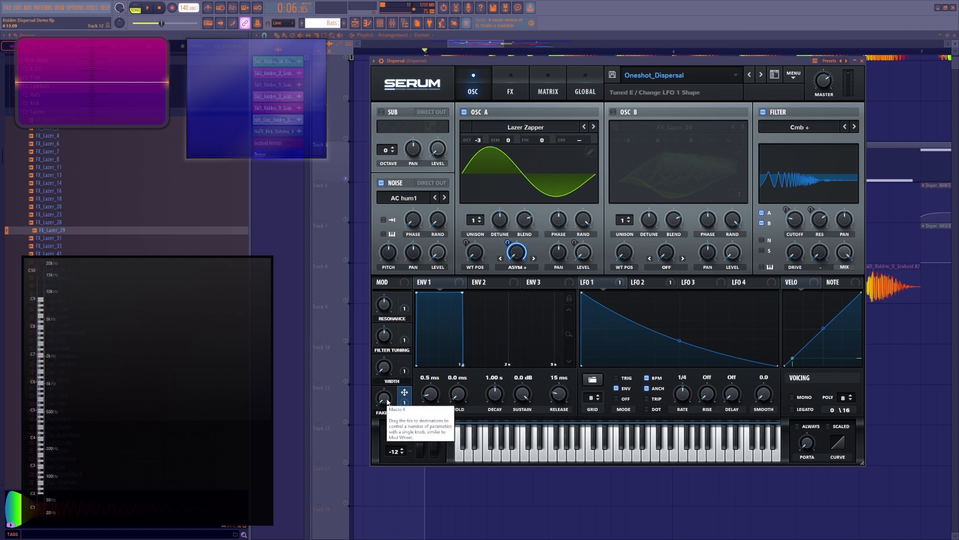
pyautogui.moveTo(386, 401); pyautogui.dragTo(412, 385)
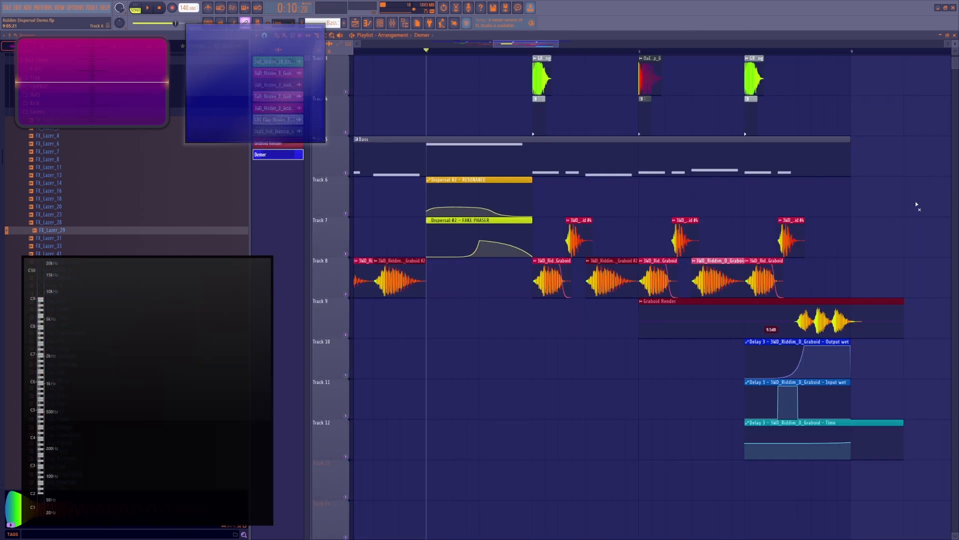
# Play back the demo arrangement in the playlist and review the Sub pattern's notes in the piano roll
pyautogui.press('space')
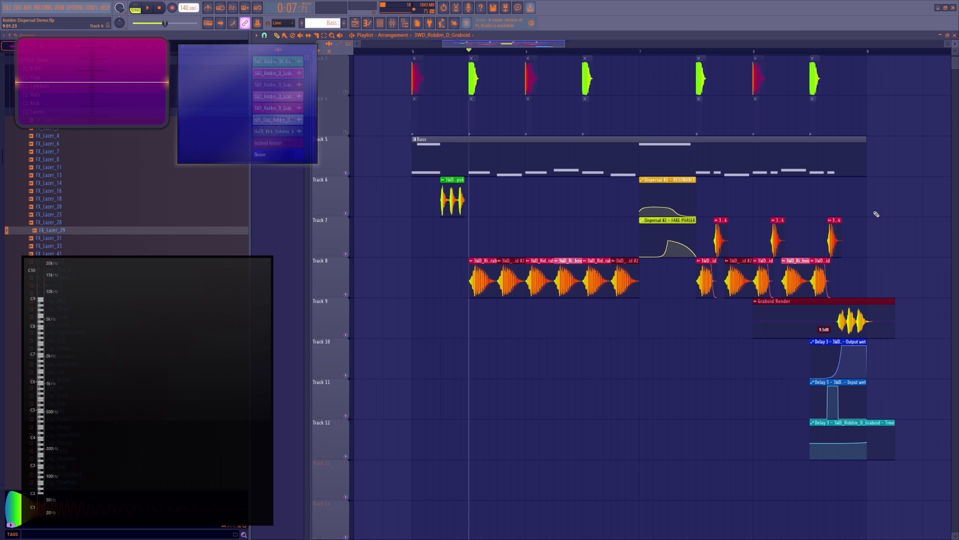
pyautogui.press('space')
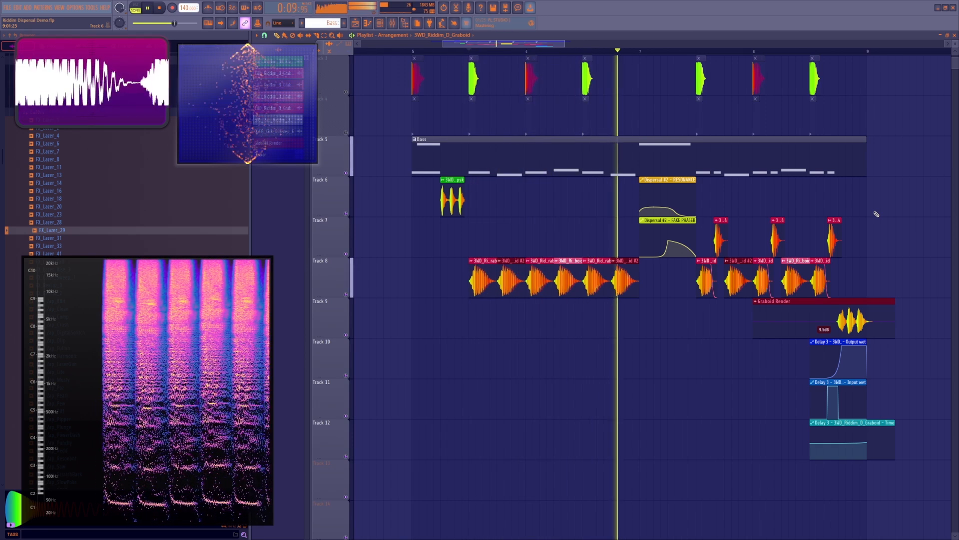
pyautogui.press('space')
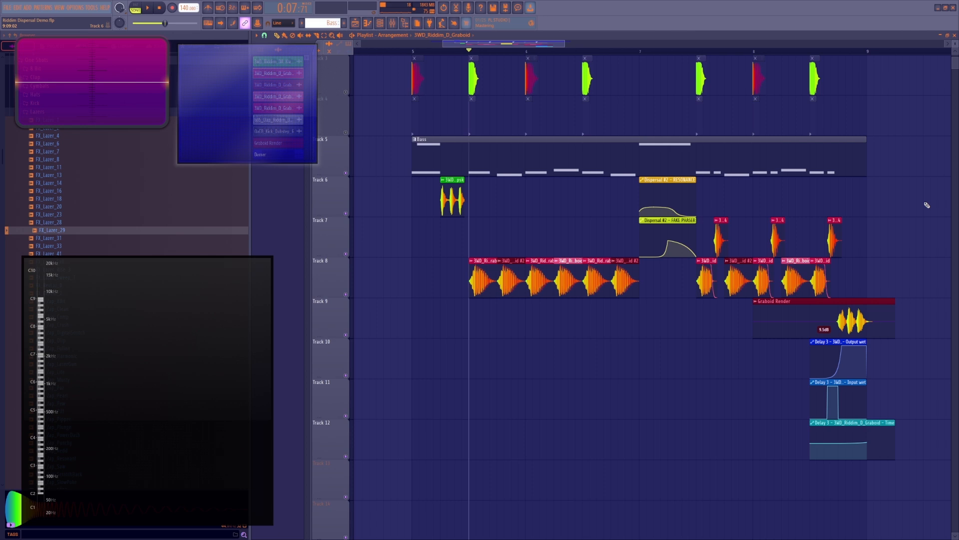
pyautogui.press('space')
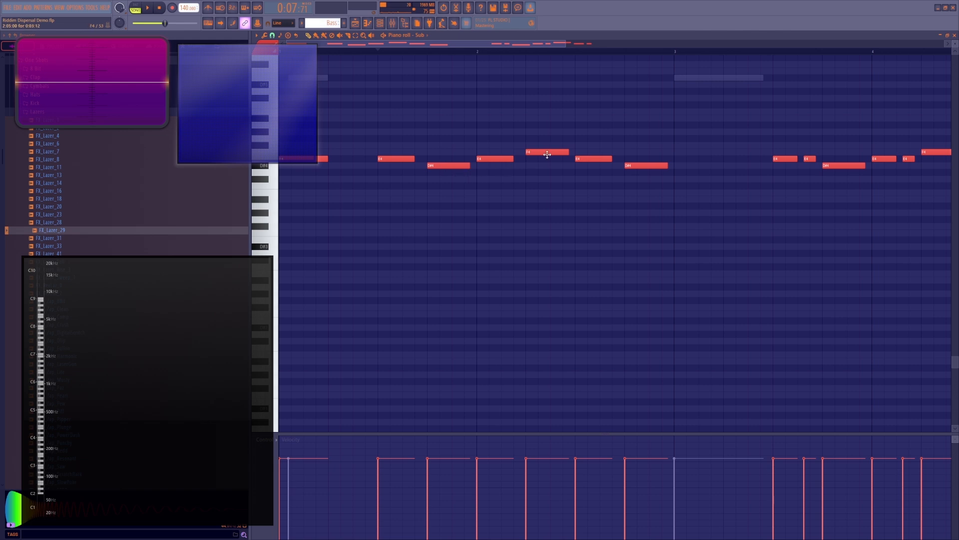
pyautogui.press('space')
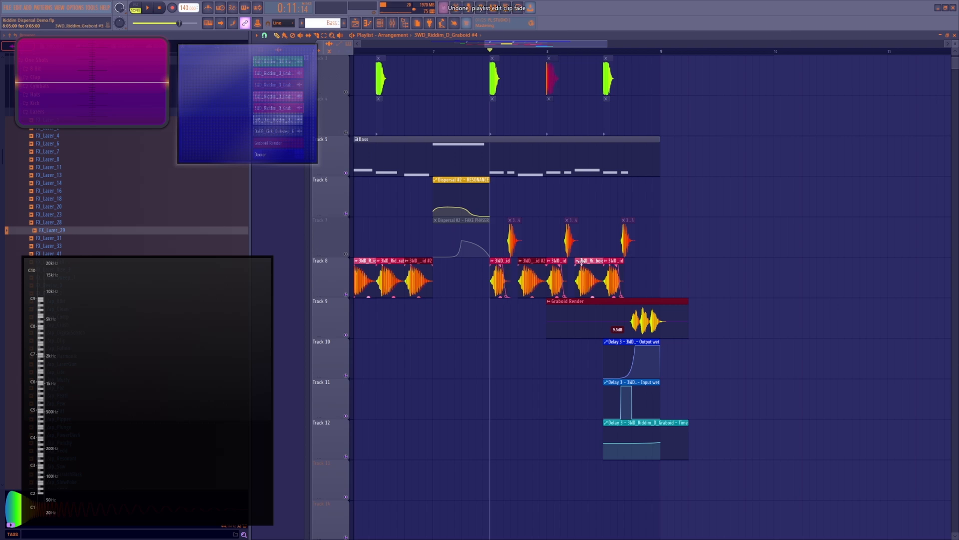
# Open the short Graboid audio clip on Track 7 to audition it, and preview the 3WD_Riddim_D_Graboid sample in the browser
pyautogui.doubleClick(519, 220)
pyautogui.click(659, 228)
pyautogui.click(658, 228)
pyautogui.click(659, 228)
pyautogui.press('space')
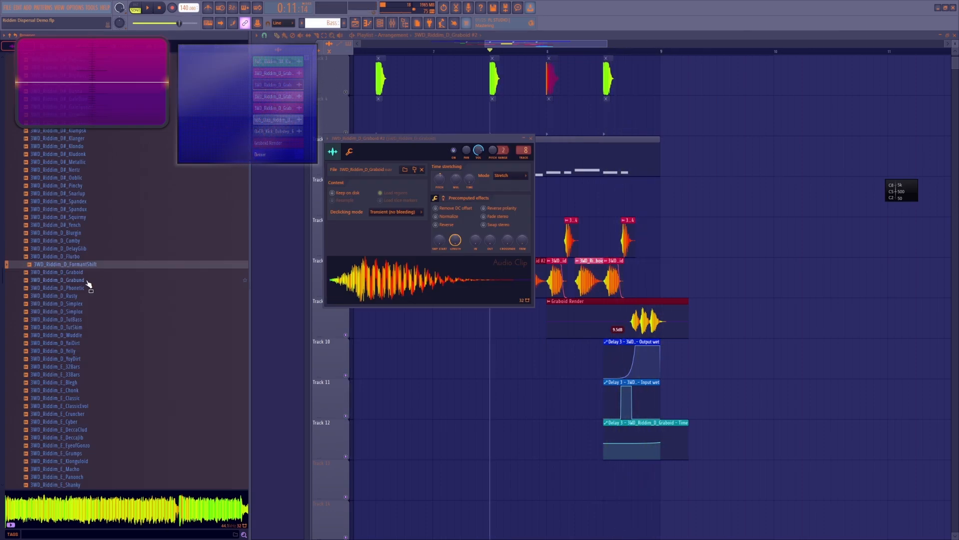
pyautogui.click(88, 282)
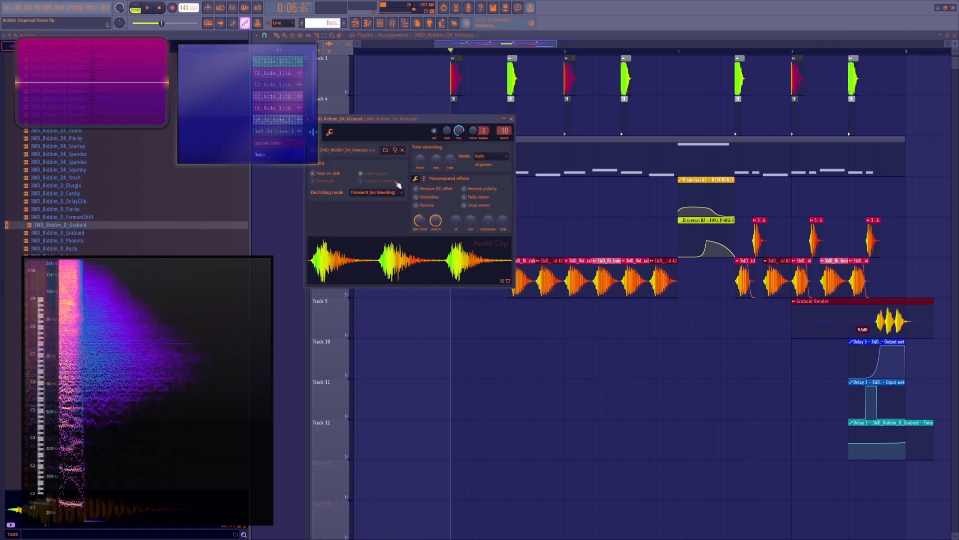
# Audition the 3WD_Riddim_D#_Klampsk clip with its trimmed sample start and from the full sample start
pyautogui.click(400, 261)
pyautogui.moveTo(419, 221); pyautogui.dragTo(418, 252)
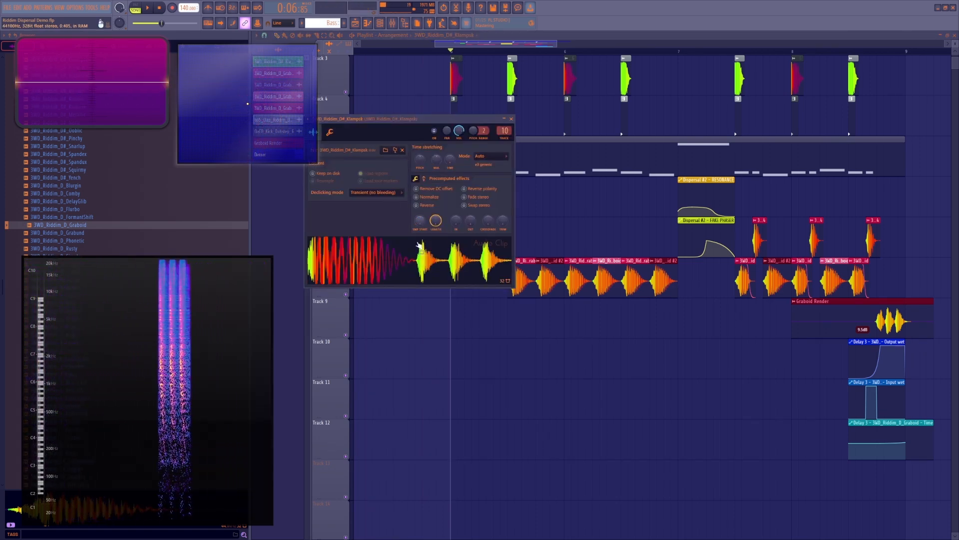
pyautogui.click(408, 264)
pyautogui.press('Escape')
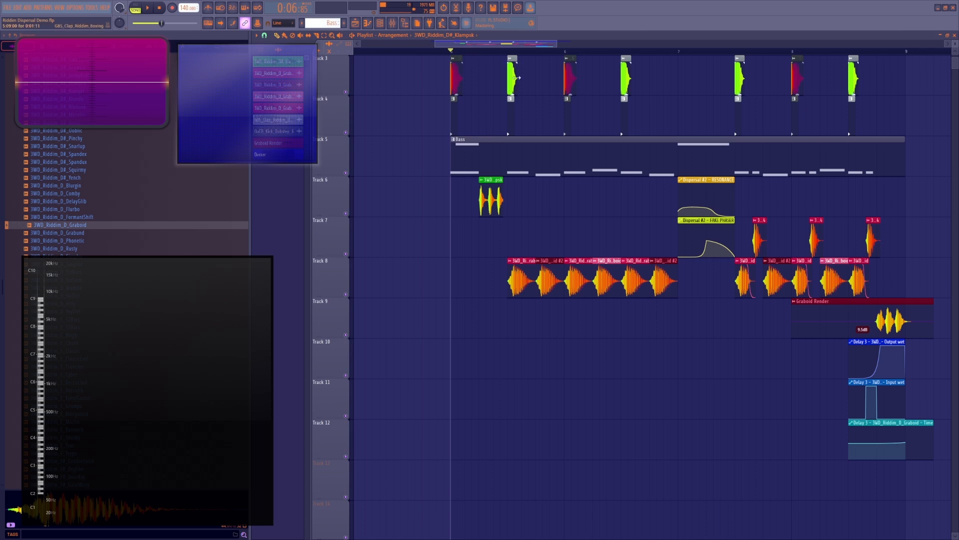
# Audition the Fruity Delay 3 ending with its Time automation clip on Track 12 muted, and unmute that clip
pyautogui.press('space')
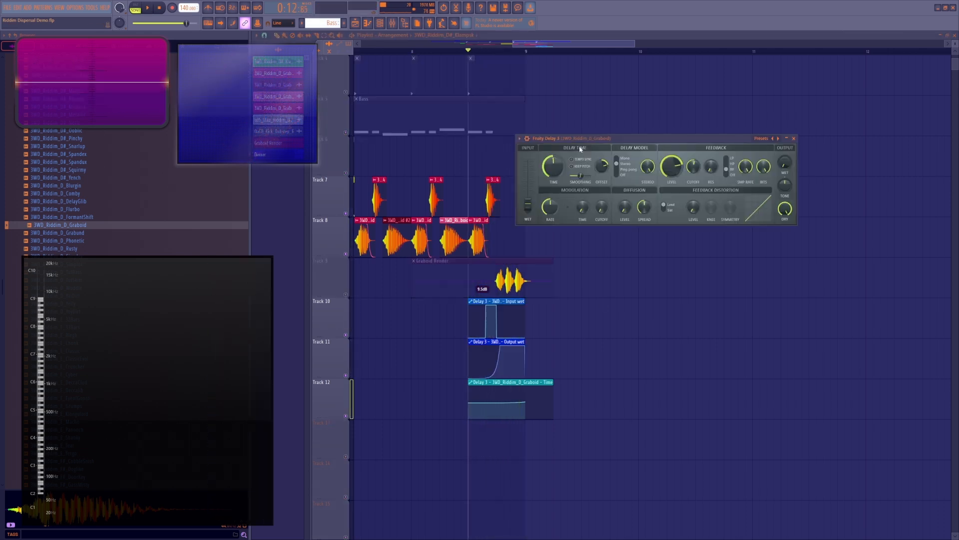
pyautogui.moveTo(580, 135); pyautogui.dragTo(567, 152)
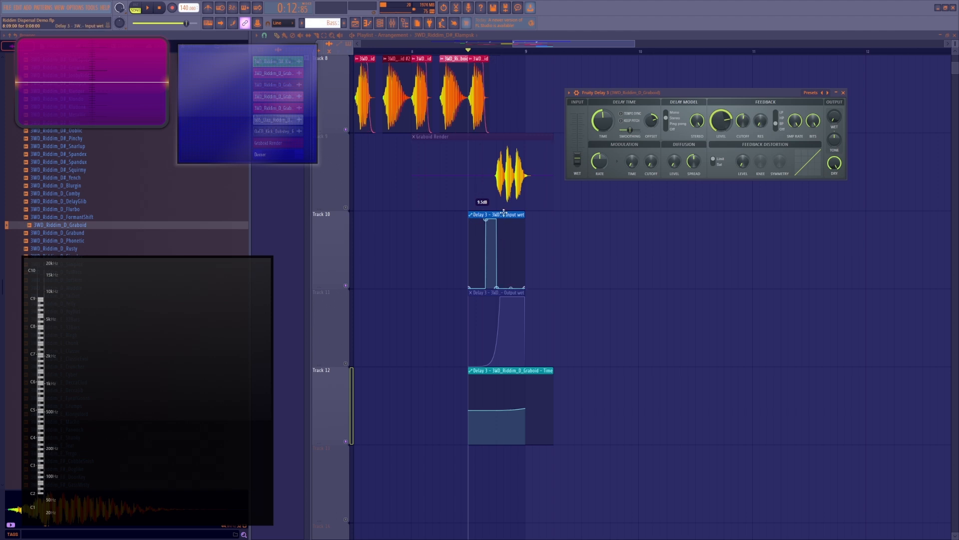
pyautogui.scroll(3, 497, 190)
pyautogui.scroll(-3, 501, 305)
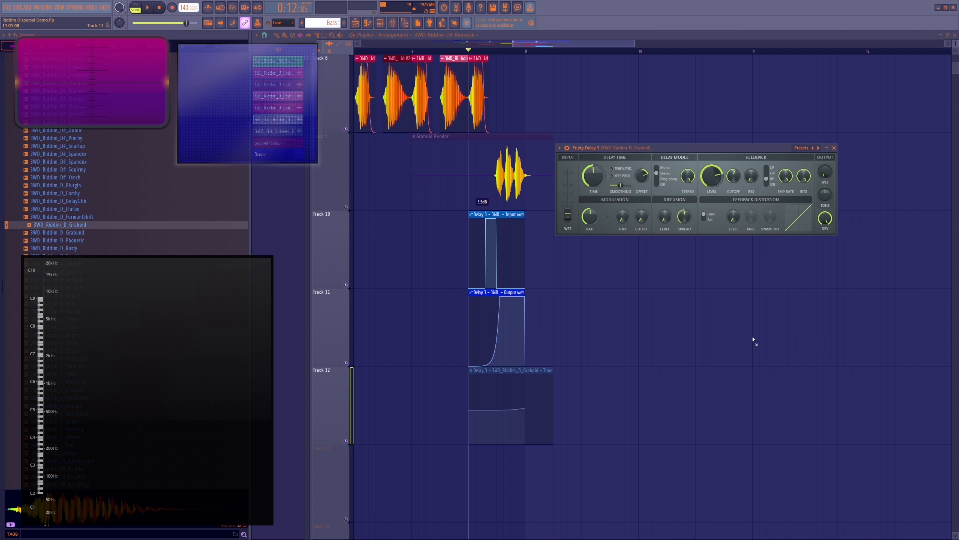
pyautogui.press('space')
pyautogui.press('space')
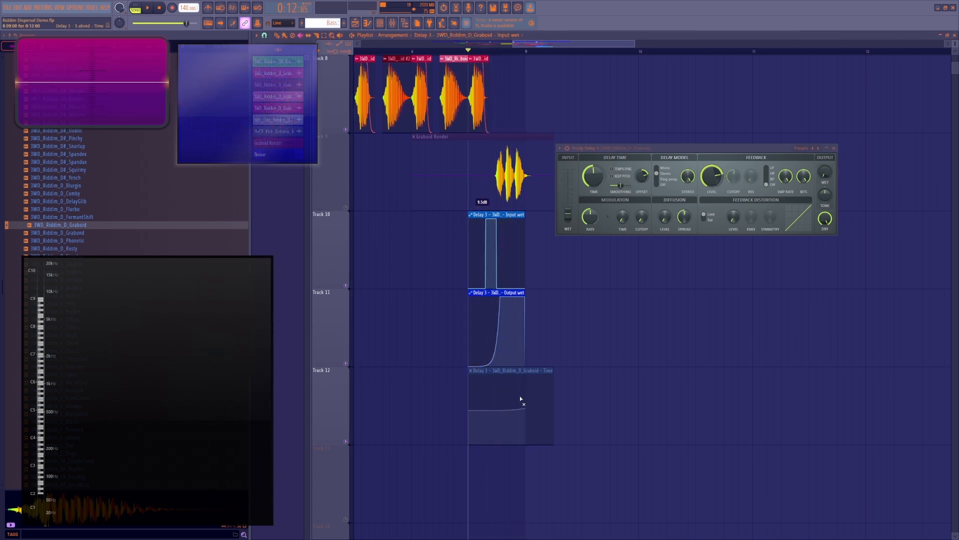
pyautogui.click(514, 405)
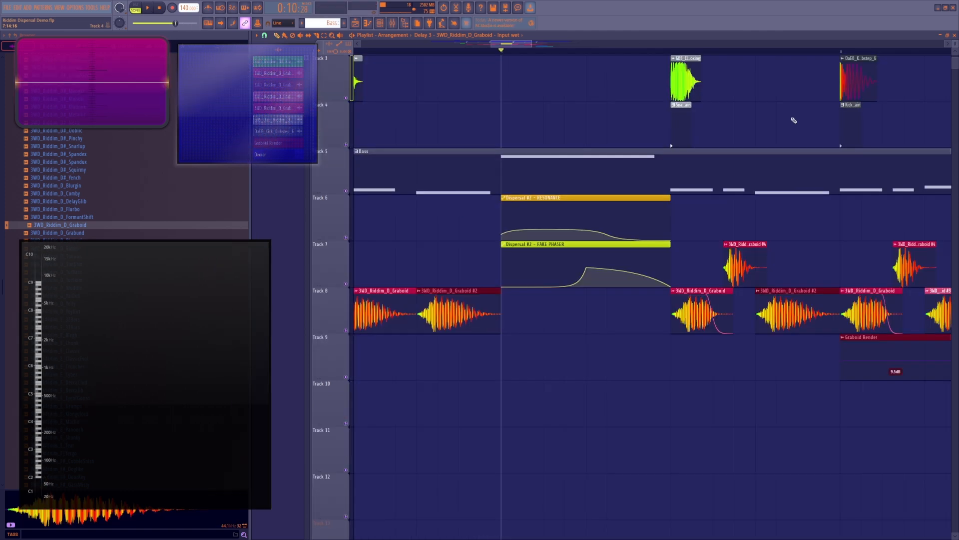
# Open the Dispersal #2 Serum instance, try moving LFO 1's curve points, and audition the passage
pyautogui.click(379, 22)
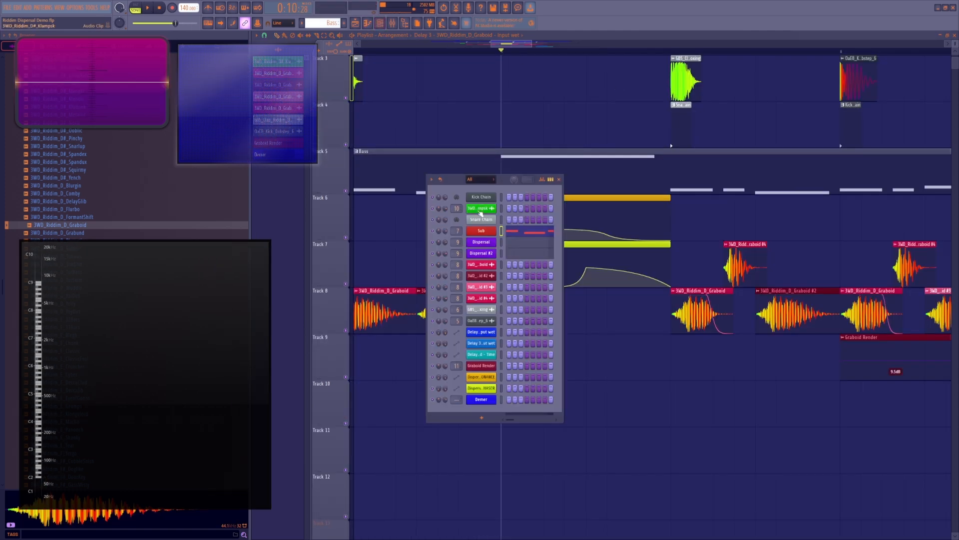
pyautogui.click(483, 253)
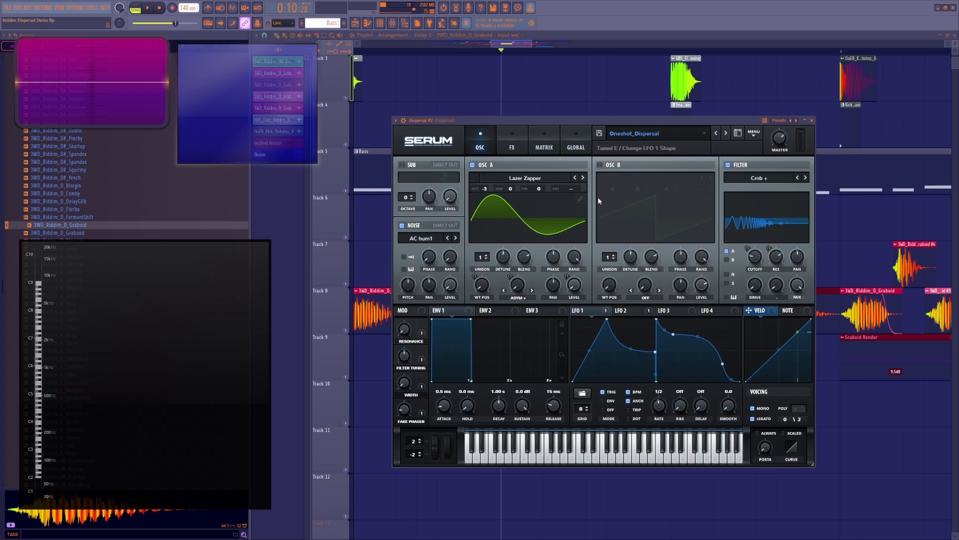
pyautogui.click(624, 311)
pyautogui.moveTo(614, 320); pyautogui.dragTo(627, 367)
pyautogui.moveTo(643, 320)
pyautogui.mouseDown()
pyautogui.moveTo(615, 317)
pyautogui.moveTo(635, 318)
pyautogui.mouseUp()
pyautogui.press('space')
pyautogui.press('space')
pyautogui.press('space')
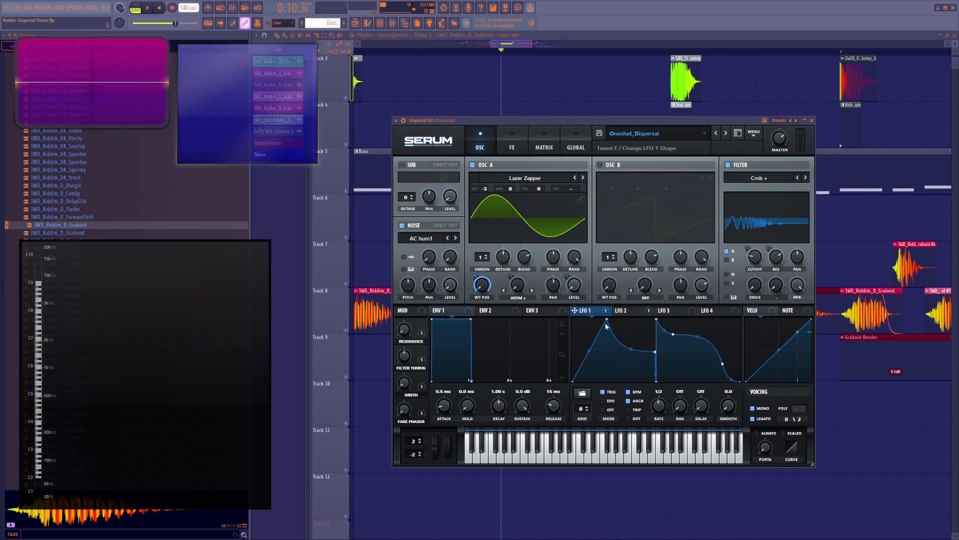
# Reshape LFO 1 with an earlier first peak and a smoother decay in its second half, auditioning the passage
pyautogui.press('space')
pyautogui.moveTo(608, 322); pyautogui.dragTo(641, 317)
pyautogui.press('space')
pyautogui.moveTo(698, 353); pyautogui.dragTo(732, 353)
pyautogui.press('space')
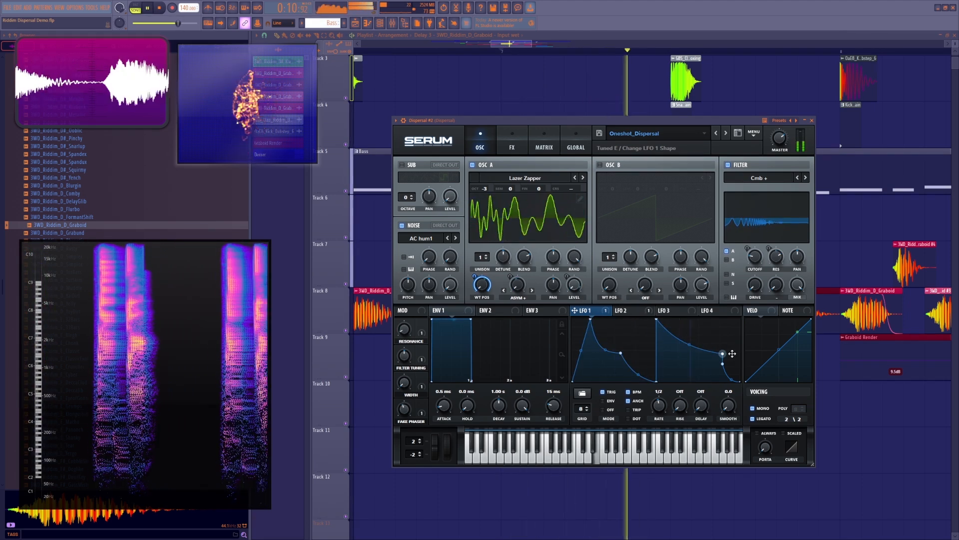
pyautogui.press('space')
# Close Serum, redraw the Dispersal #2 Resonance and Fake Phaser automation clips as longer, taller swells, and audition them
pyautogui.moveTo(412, 342)
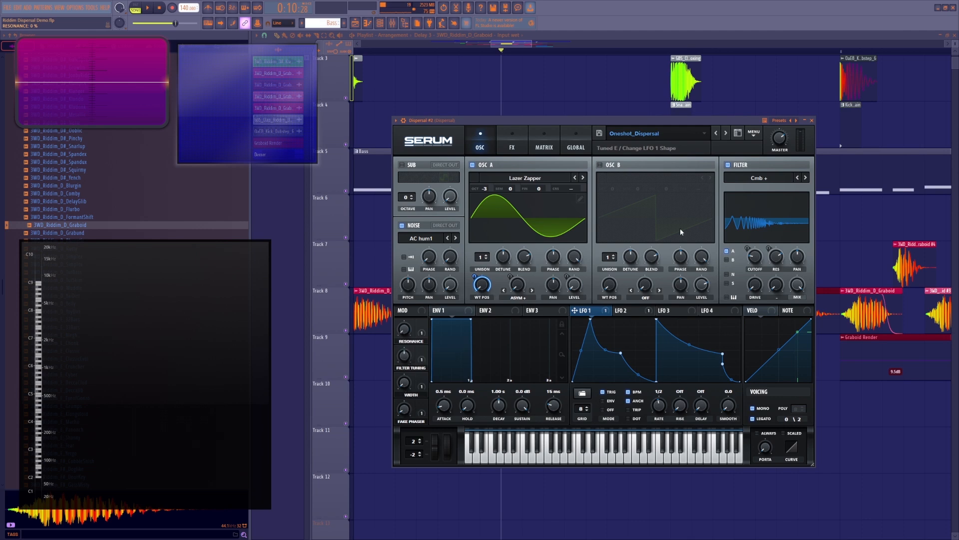
pyautogui.click(812, 120)
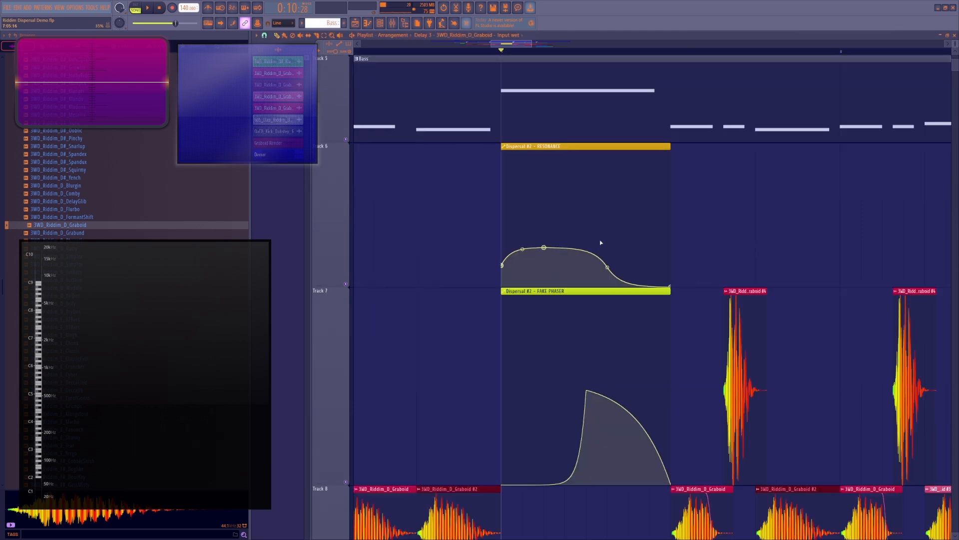
pyautogui.press('space')
pyautogui.press('space')
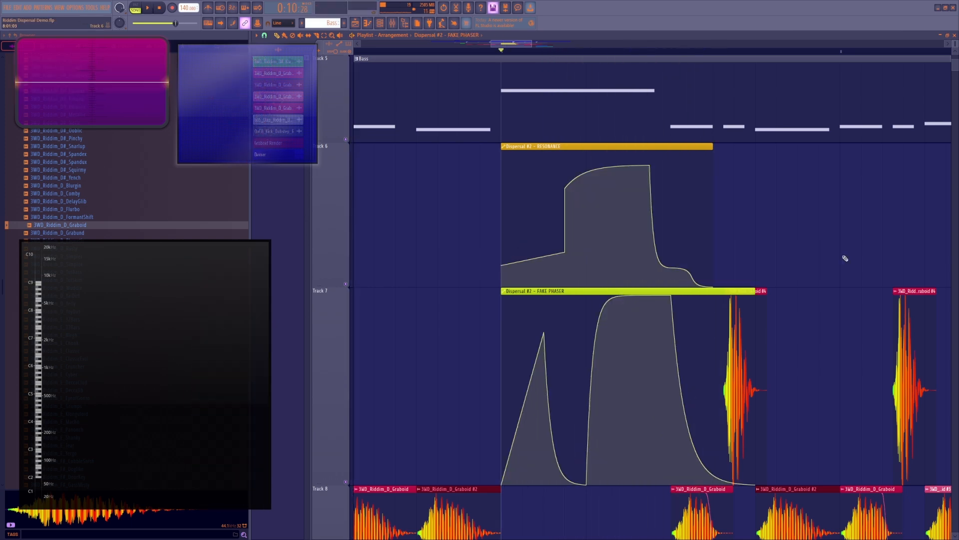
pyautogui.press('space')
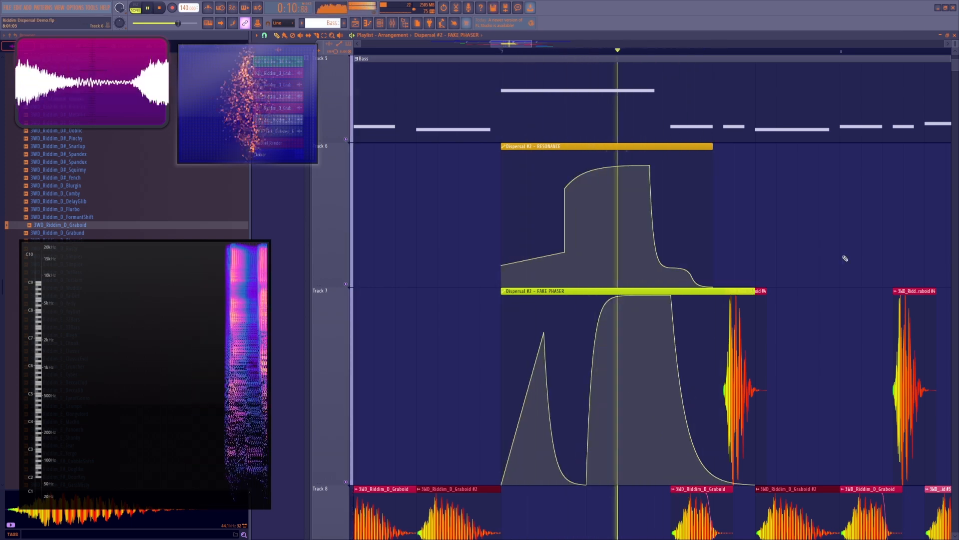